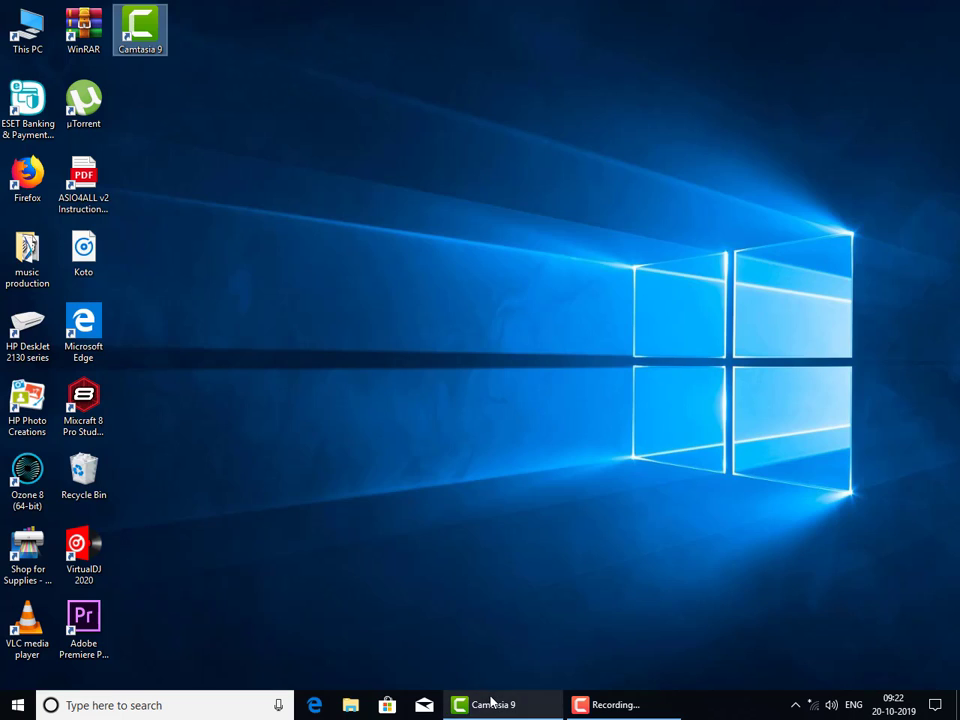
- Switch to Camtasia and add the spinningcounter animated background from the library to the timeline at the playhead
click(491, 702)
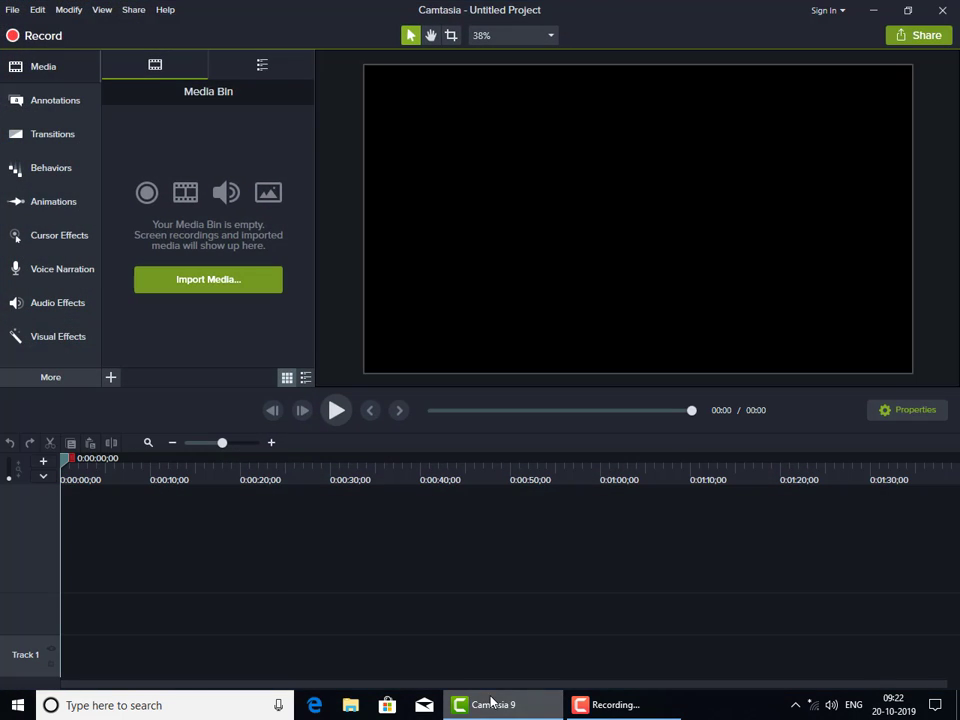
click(262, 66)
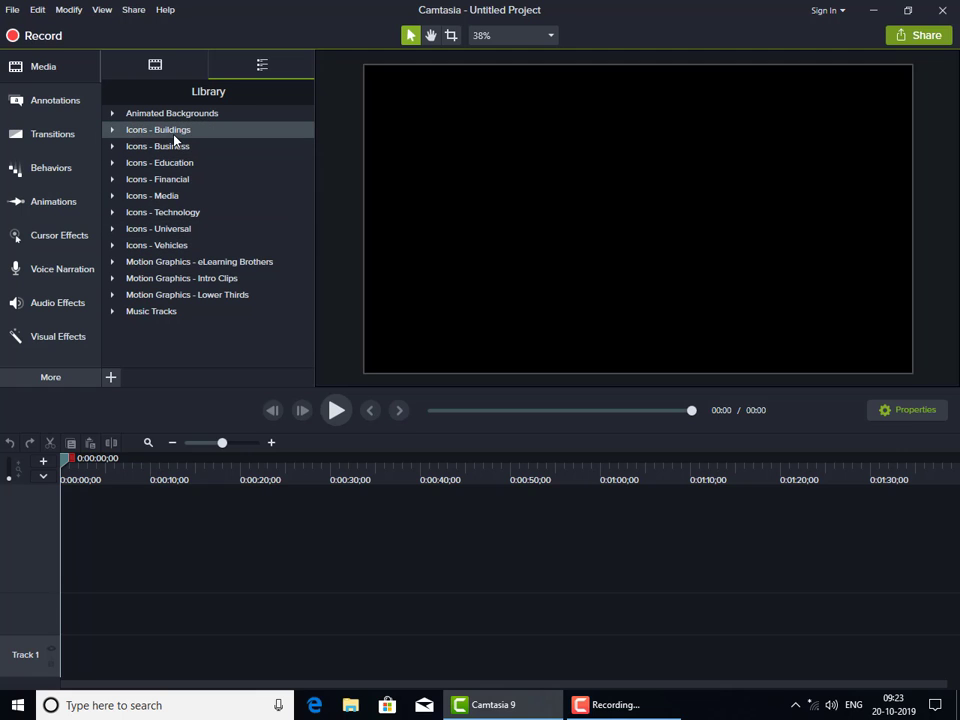
click(114, 114)
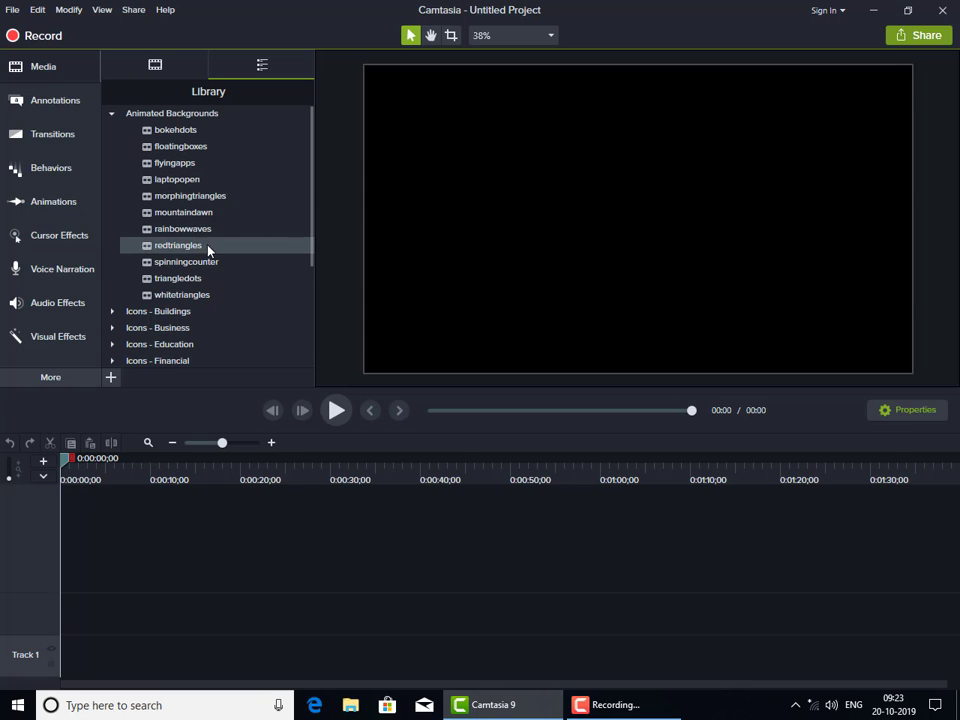
right_click(181, 263)
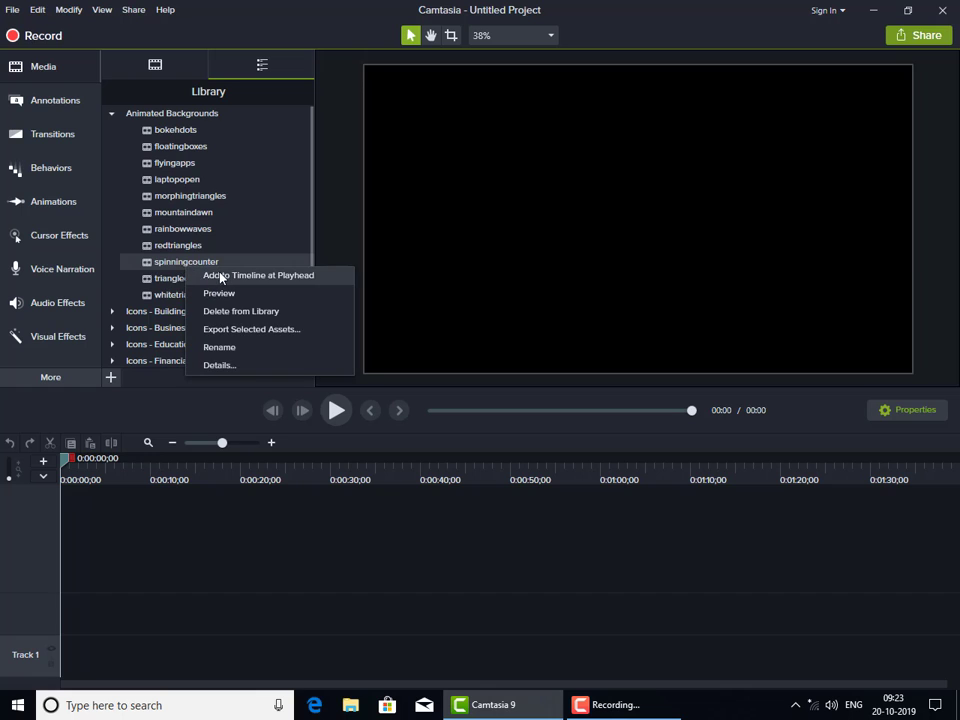
click(214, 274)
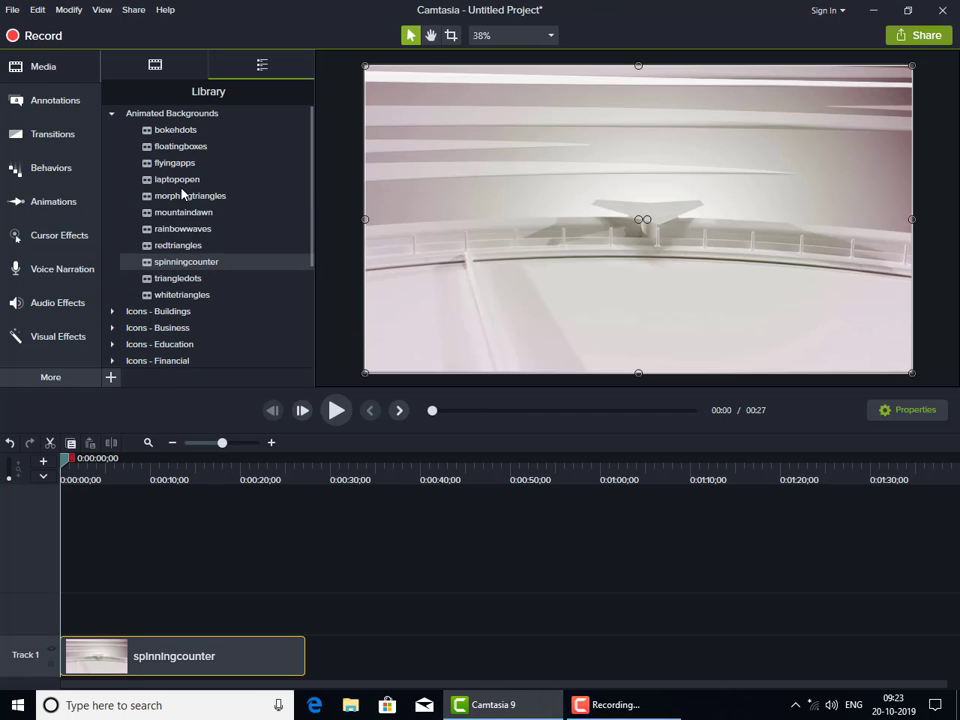
- Add the laptopopen animated background and place it directly after spinningcounter on Track 1
right_click(185, 183)
click(219, 204)
drag(200, 613, 434, 679)
- Play up to the number 3, shift laptopopen later on Track 1, and trim the end of spinningcounter to 0:00:07;12
click(348, 410)
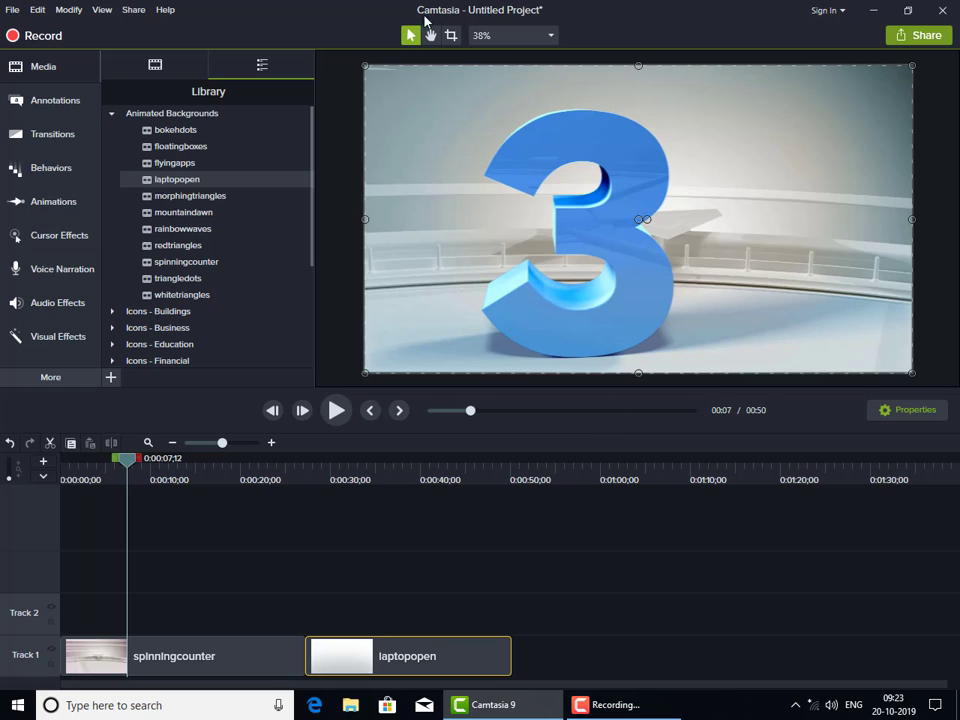
drag(324, 658, 363, 658)
click(302, 655)
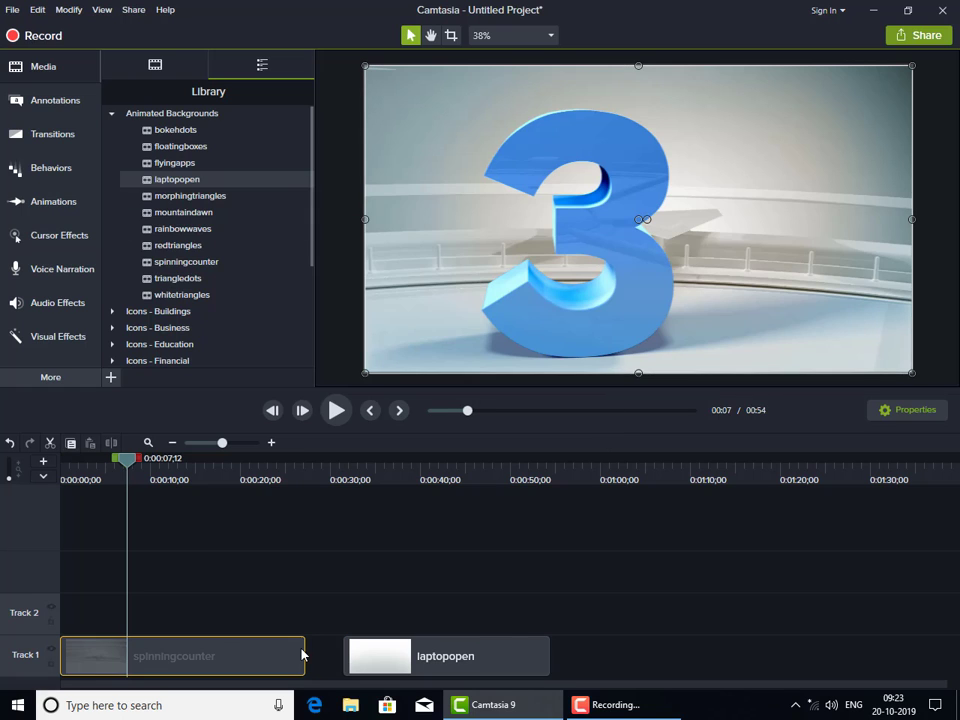
drag(305, 650, 128, 655)
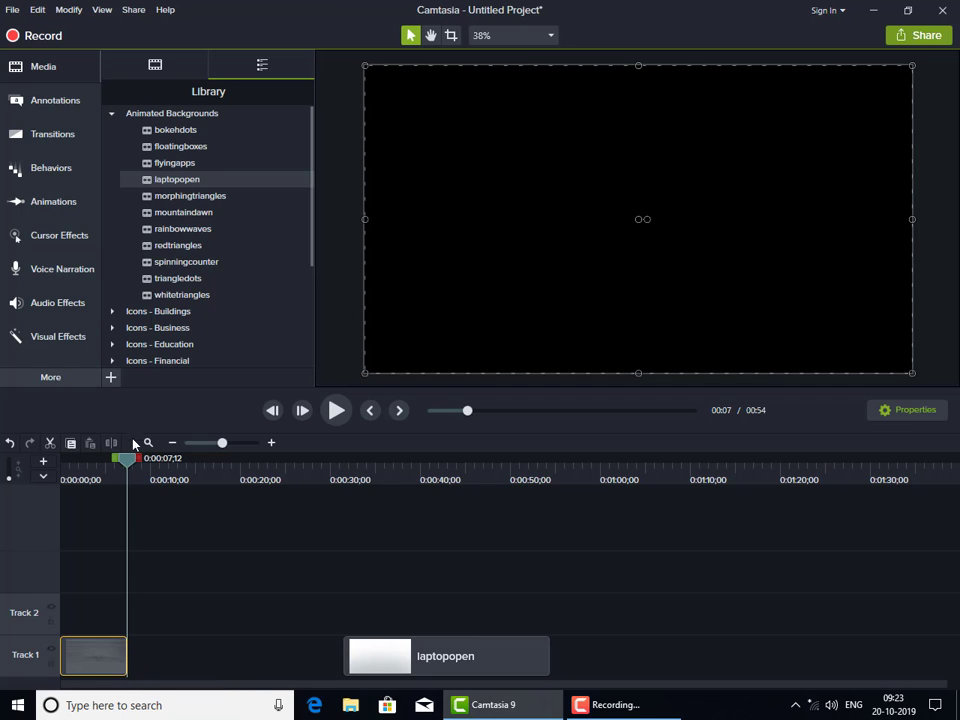
- Play the trimmed spinningcounter clip from the start and close the gap by moving laptopopen directly behind it
click(63, 470)
key(space)
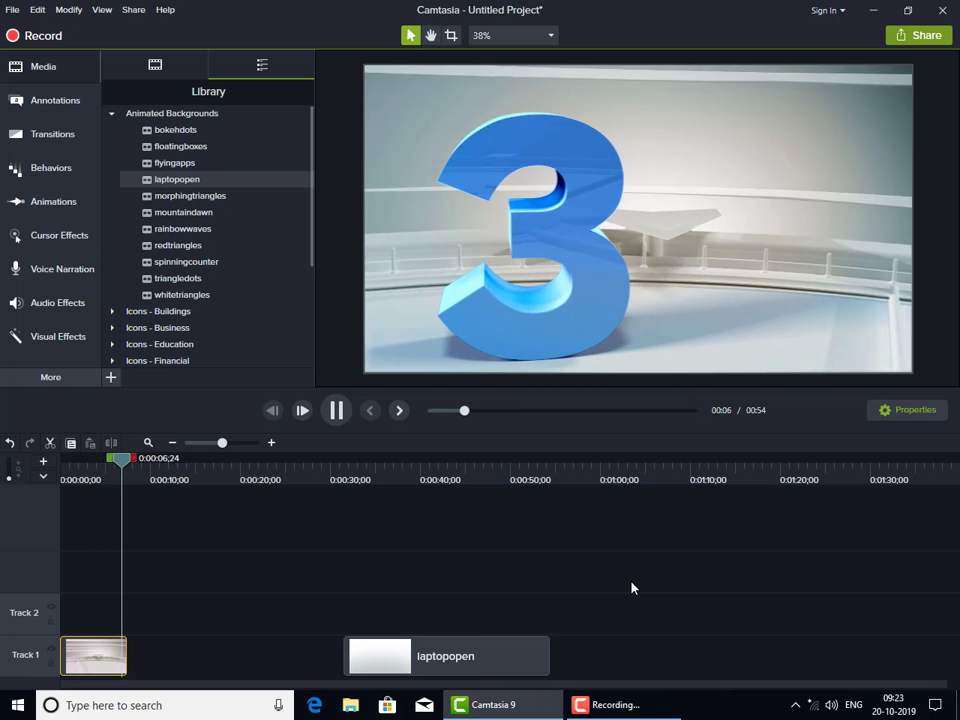
key(space)
drag(470, 656, 202, 650)
- Add a plain text callout without a background shape at 0:00:10;11, where the laptop is open with a blank screen
key(space)
drag(131, 460, 127, 461)
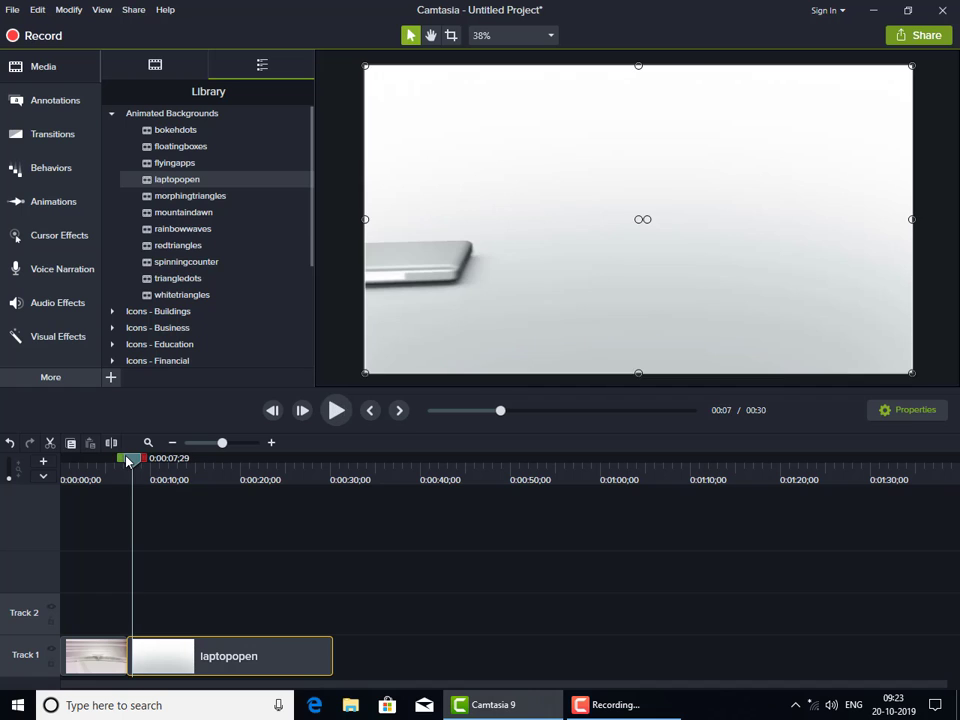
key(space)
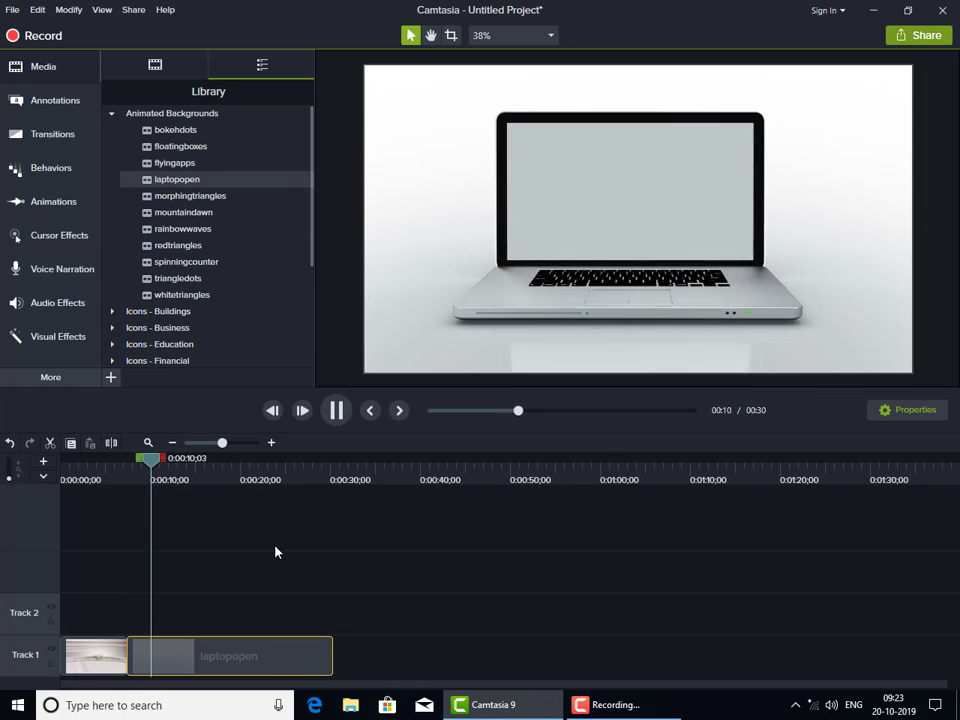
key(space)
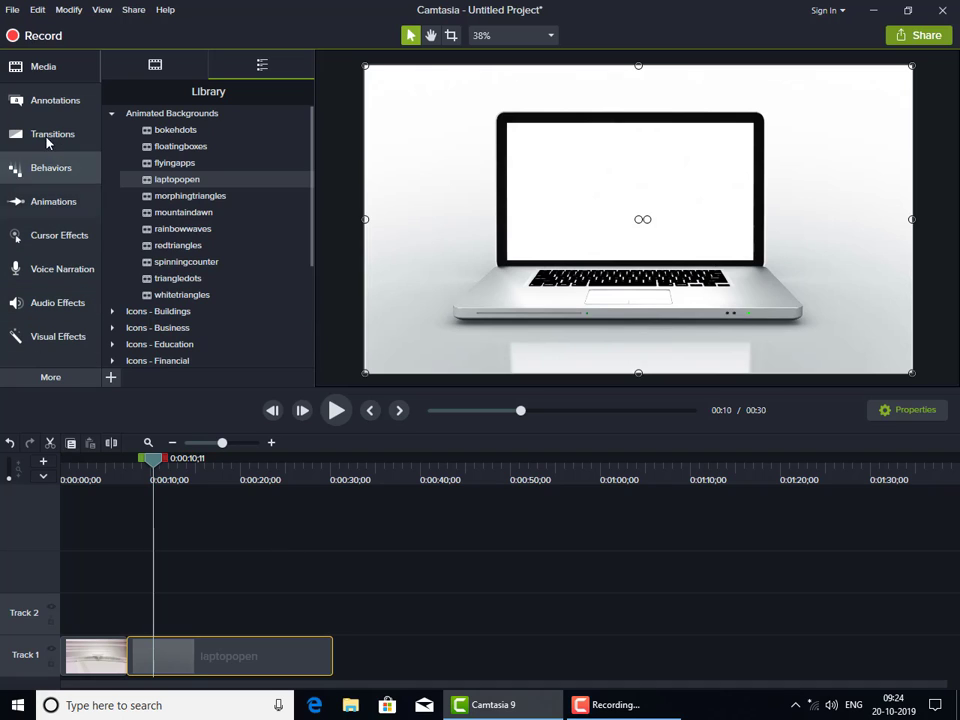
click(70, 115)
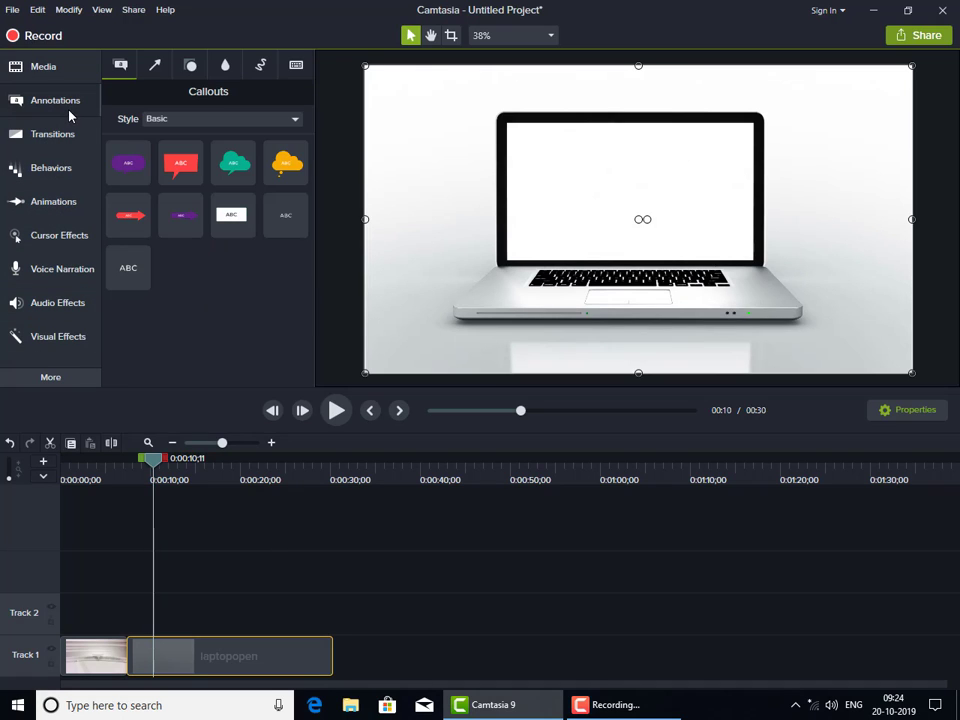
click(232, 168)
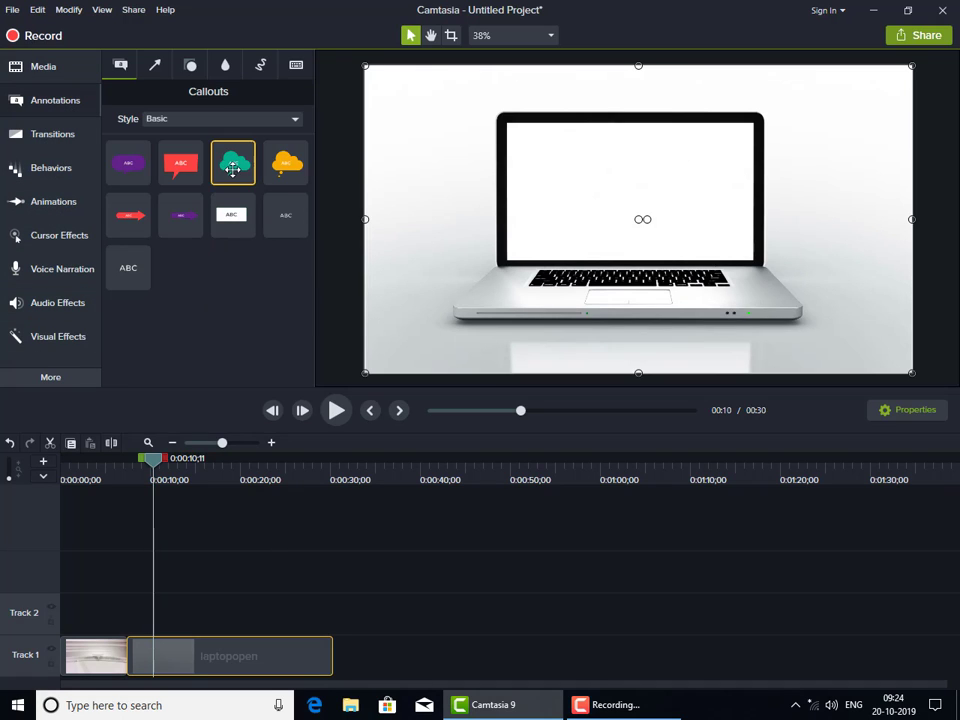
right_click(124, 281)
click(153, 300)
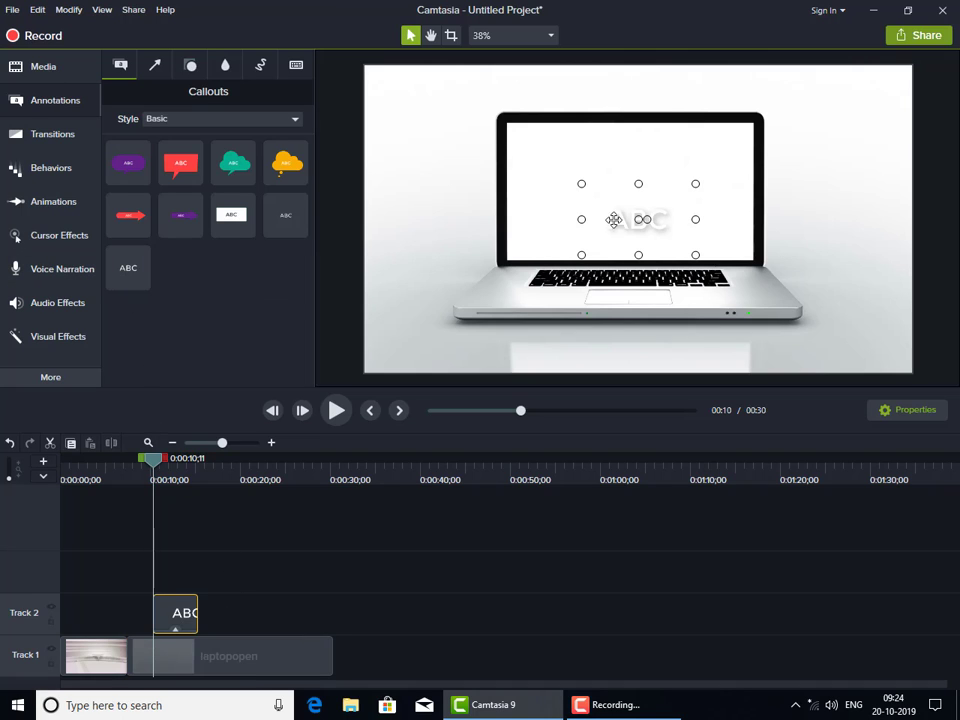
- Move the text callout slightly up on the laptop screen and replace its text with BORN TO SING
drag(623, 207, 617, 189)
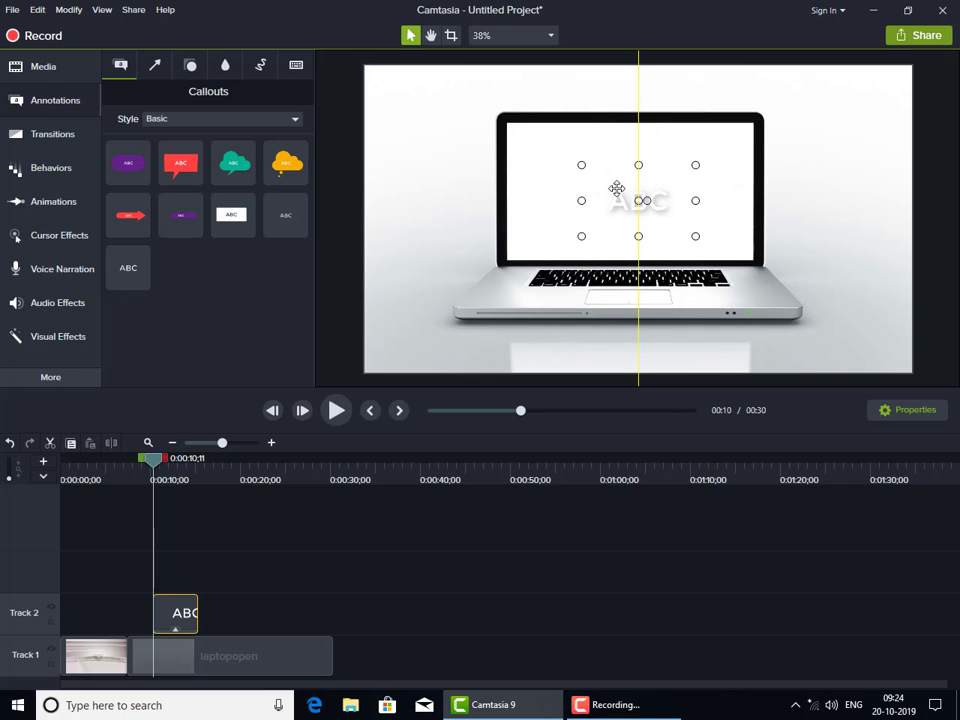
key(BackSpace)
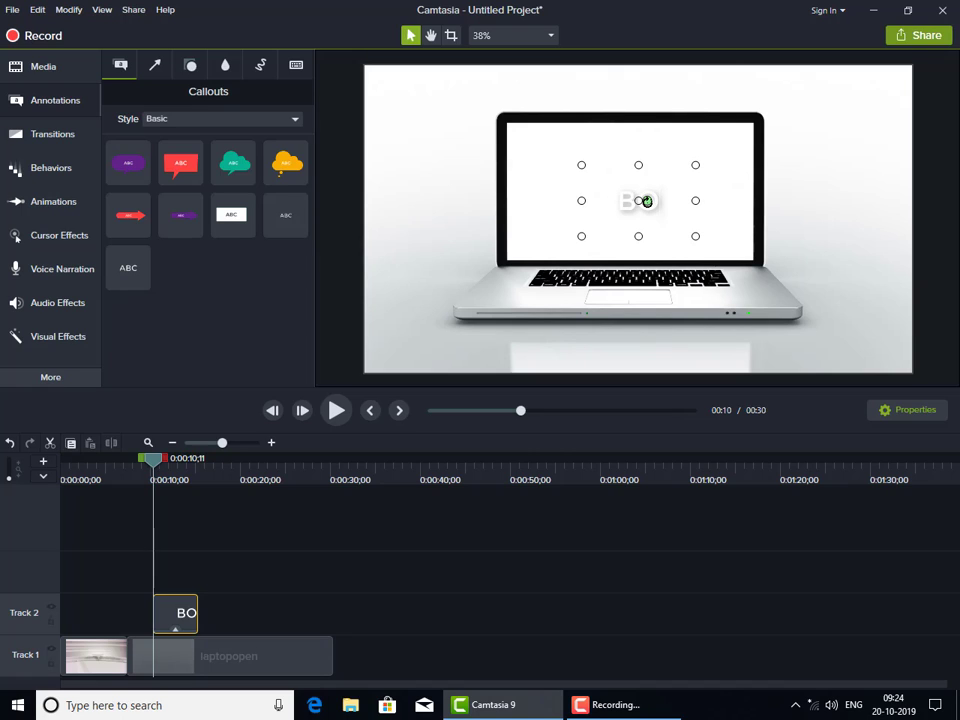
text(BORN TO)
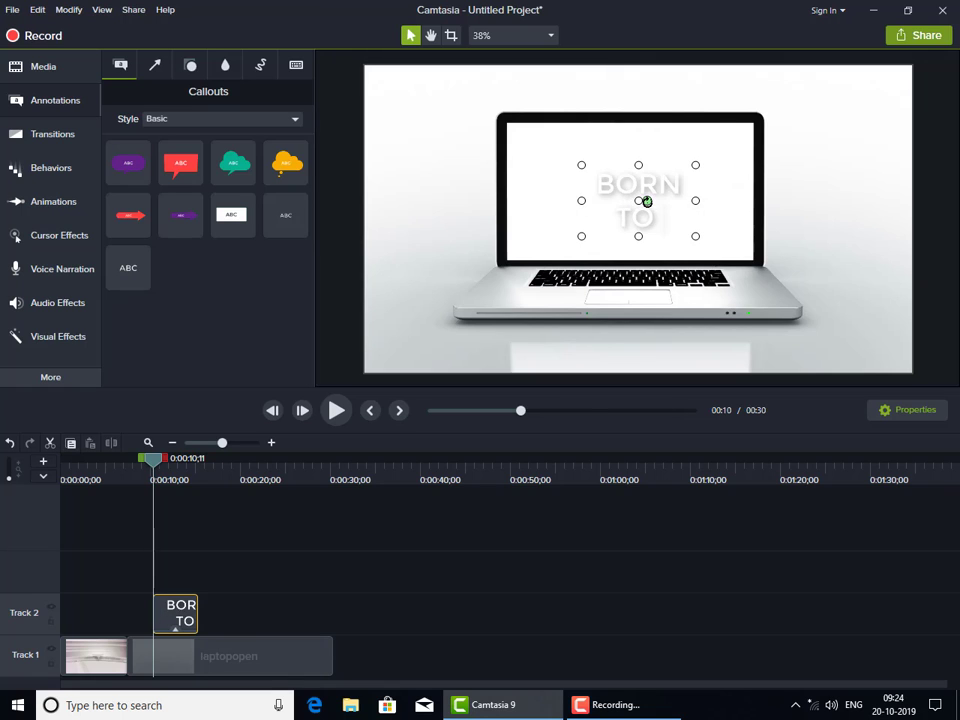
text( SING)
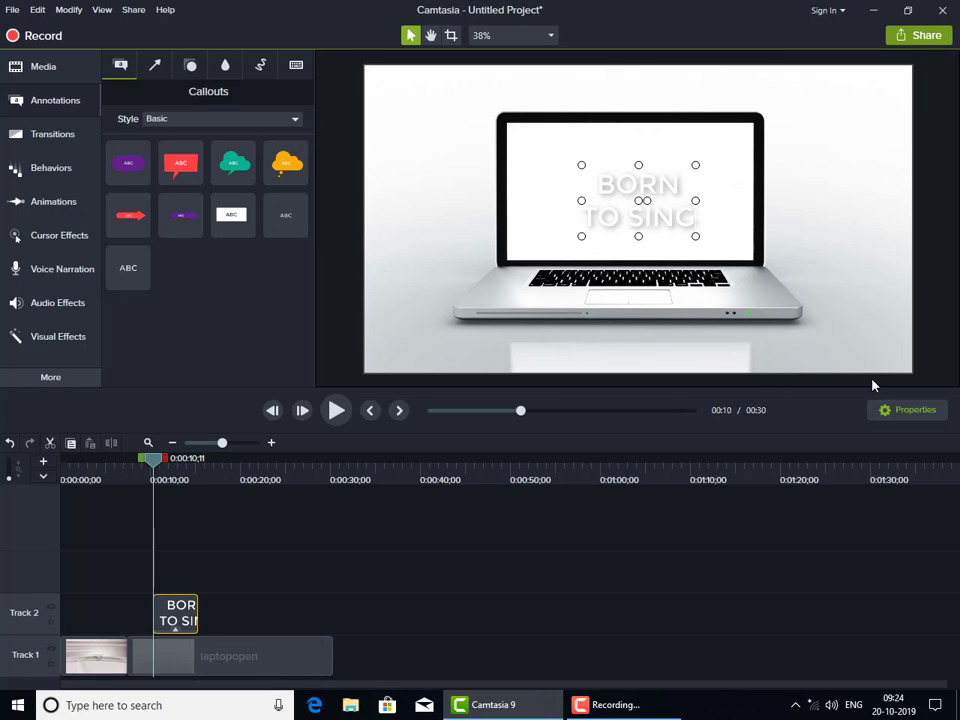
- Open the callout's properties and set its Montserrat text to Bold Italic
click(909, 413)
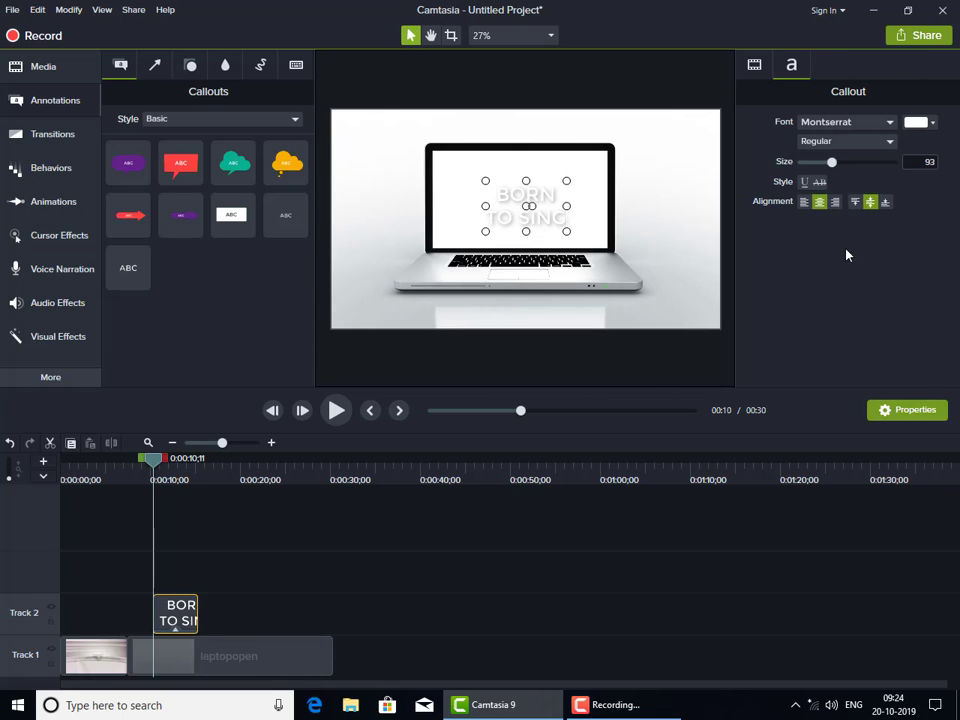
click(852, 124)
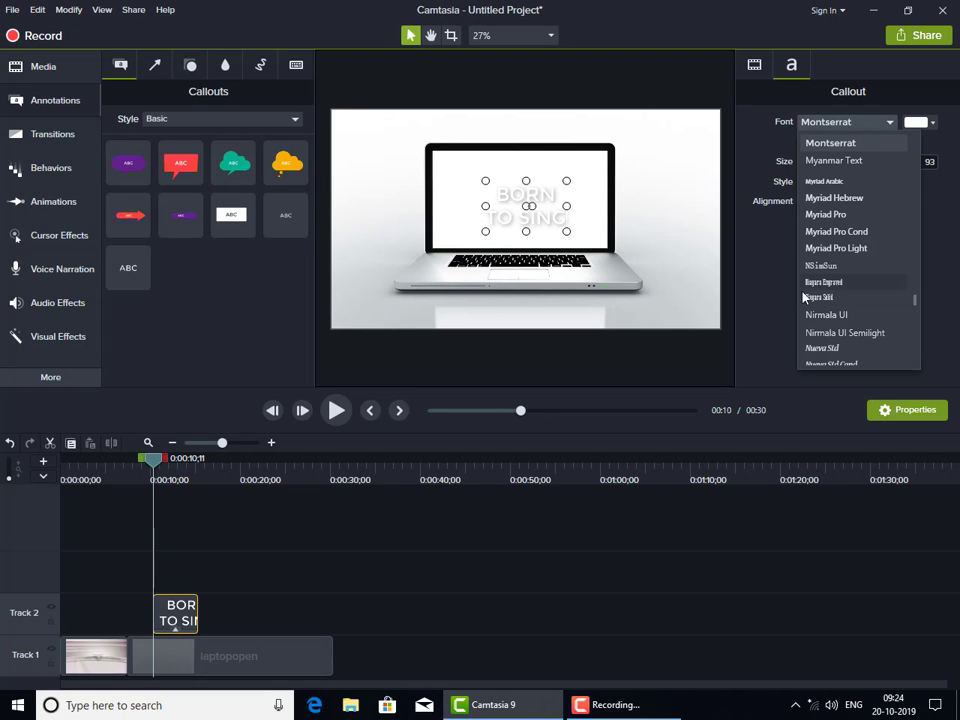
click(775, 305)
click(816, 141)
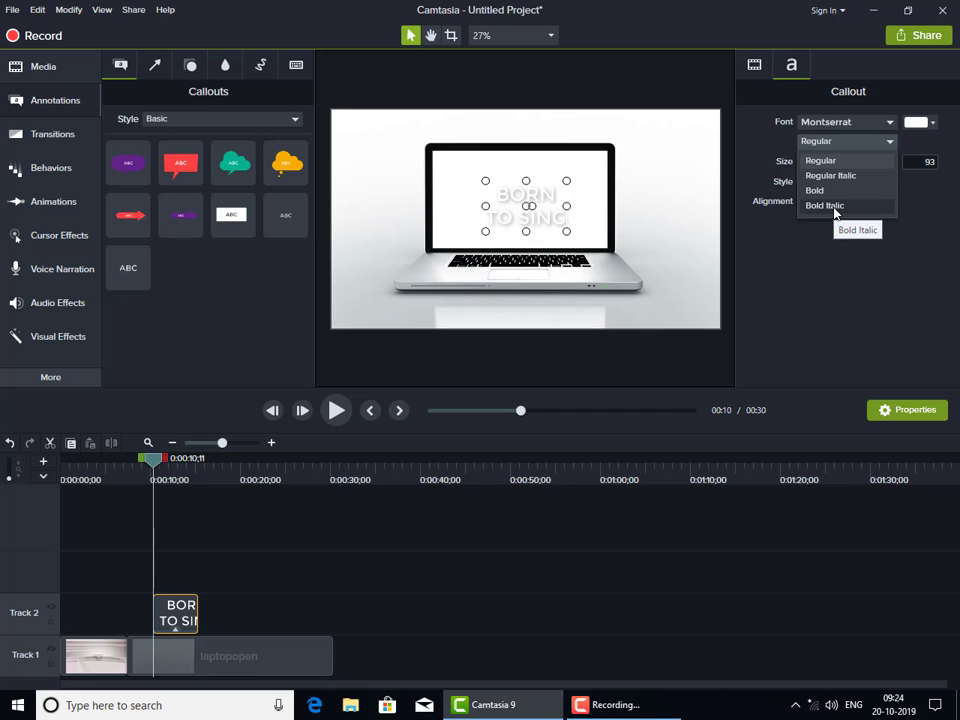
click(834, 208)
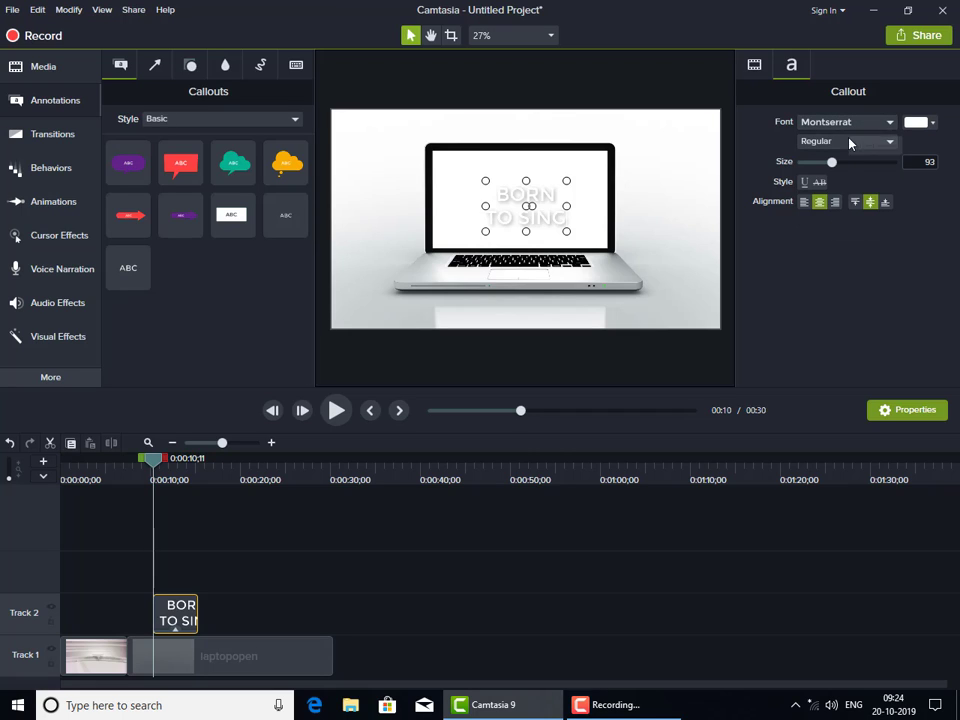
click(848, 140)
click(807, 208)
click(819, 141)
click(850, 208)
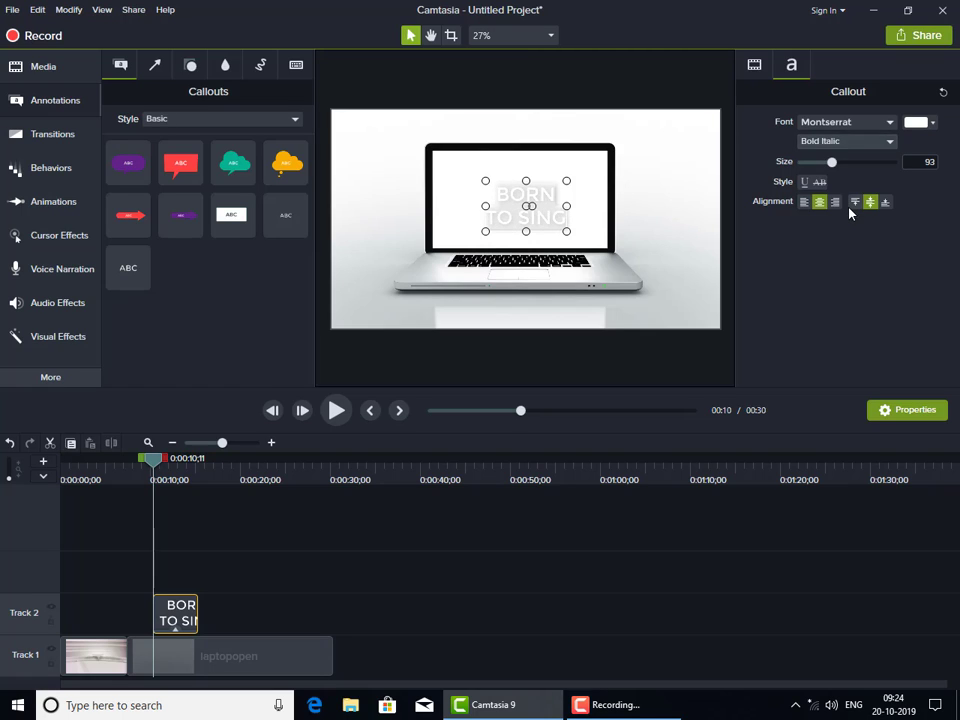
- Color the callout text black, reapply Bold Italic, and adjust the sizing so BORN TO SING fits on one line
click(914, 124)
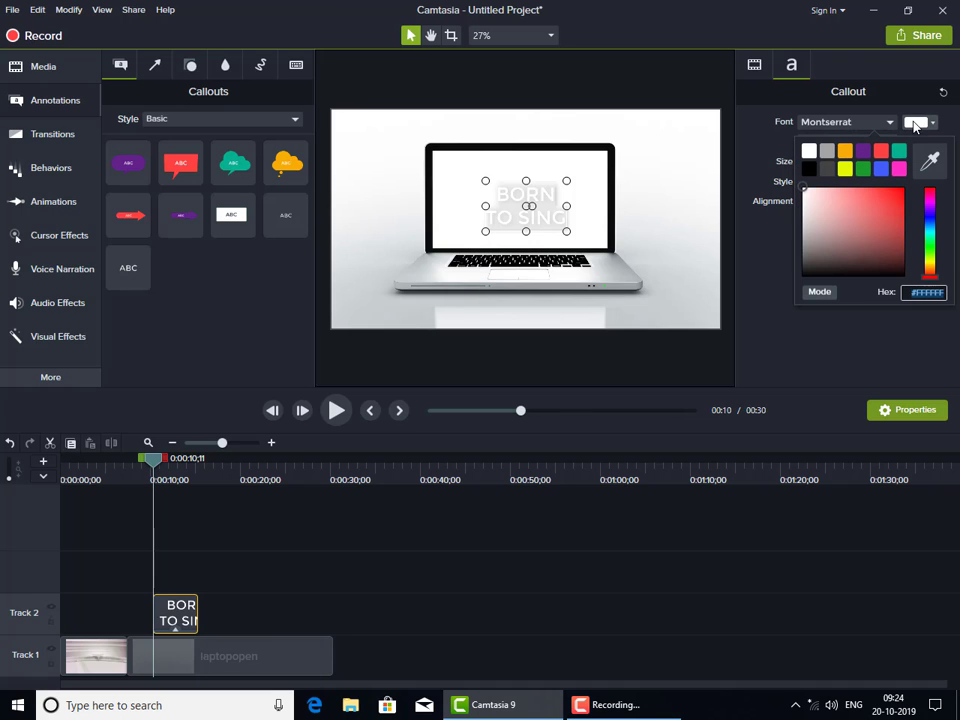
click(808, 170)
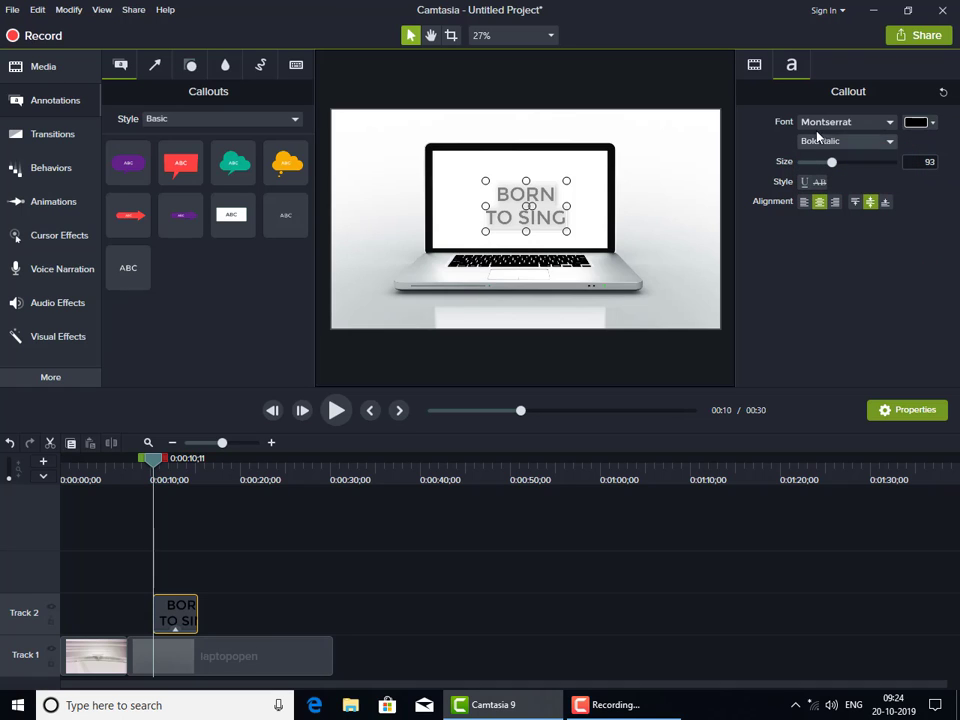
click(837, 143)
click(840, 206)
drag(830, 163, 848, 174)
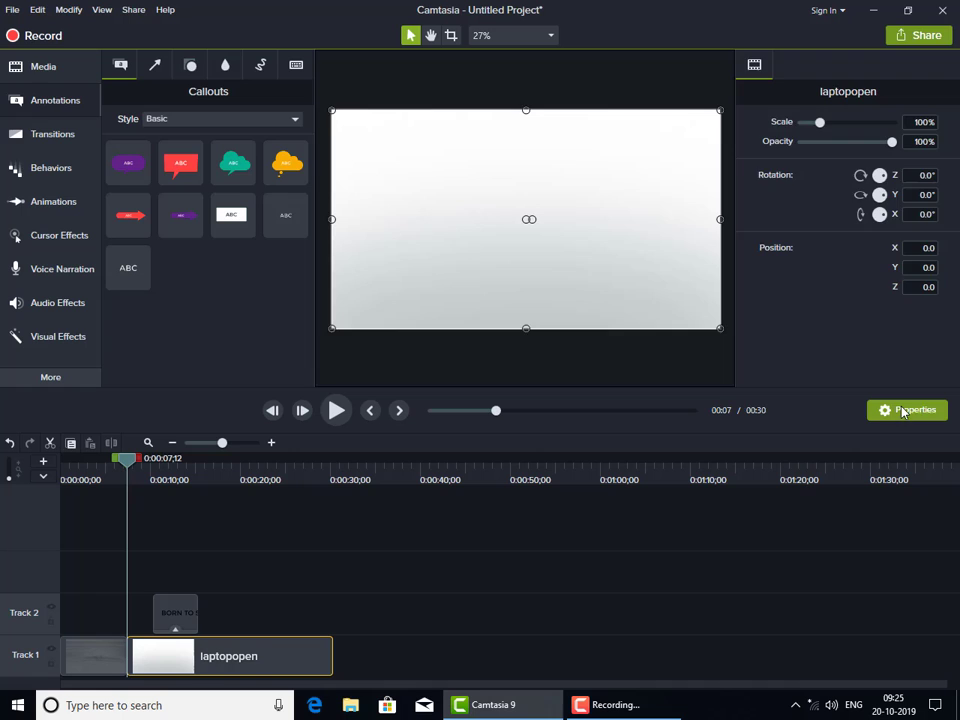
- Close the properties and trim the end of the BORN TO SING callout to about 0:00:13, matching the laptop's closing
click(903, 409)
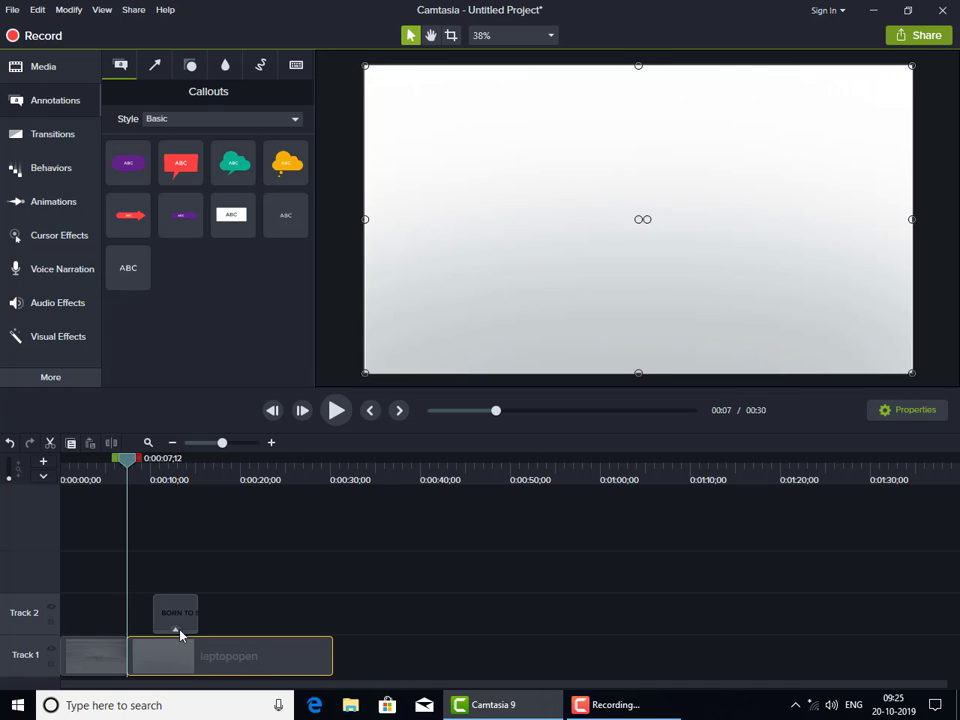
key(space)
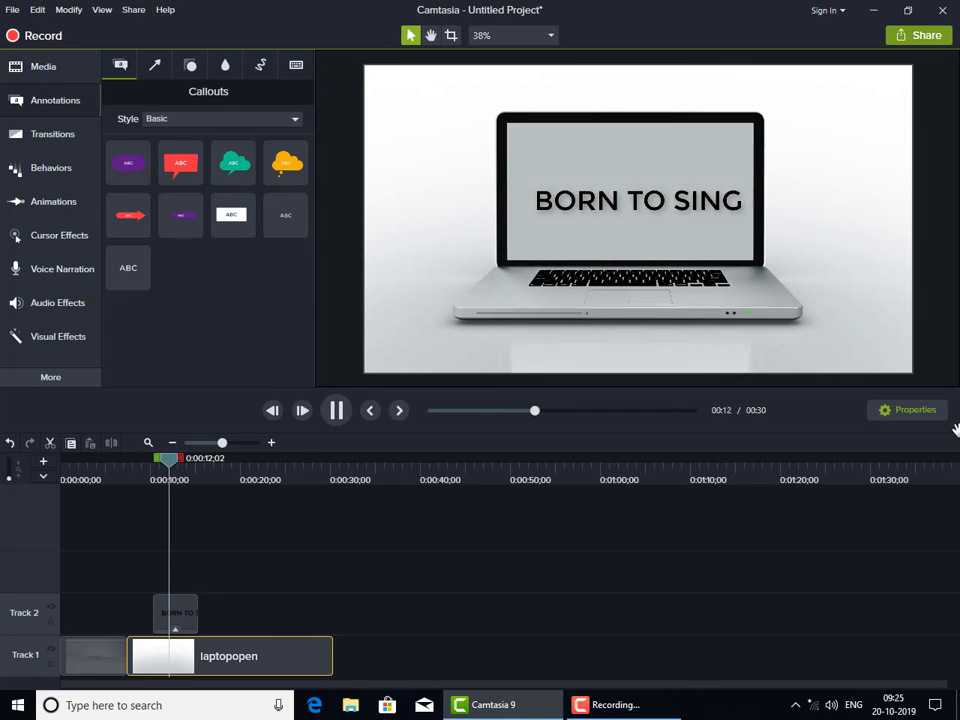
key(space)
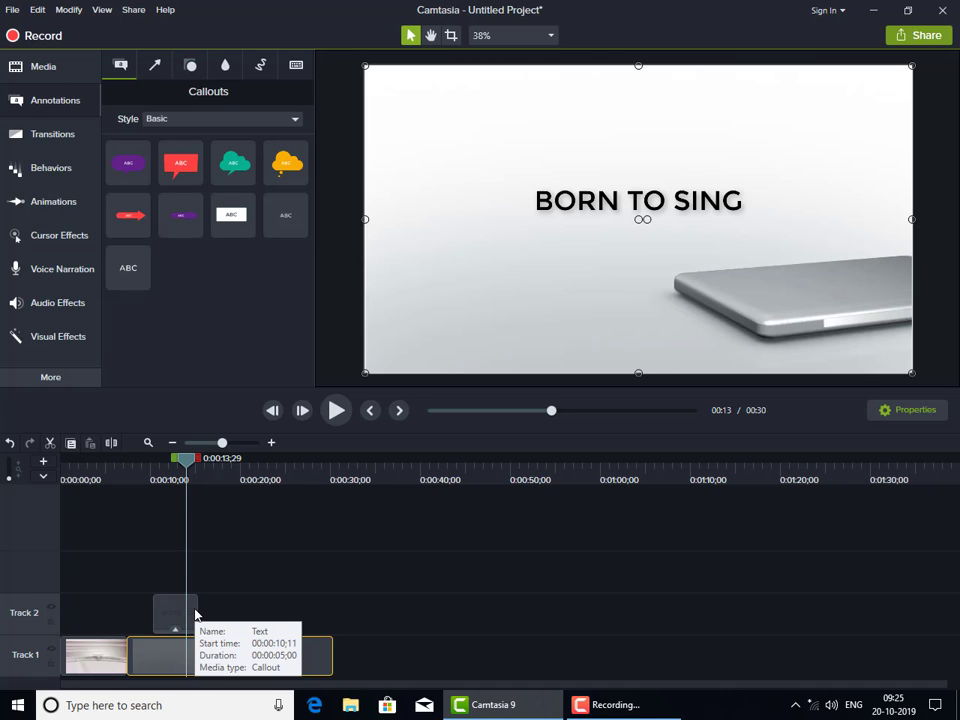
drag(197, 609, 187, 610)
click(147, 461)
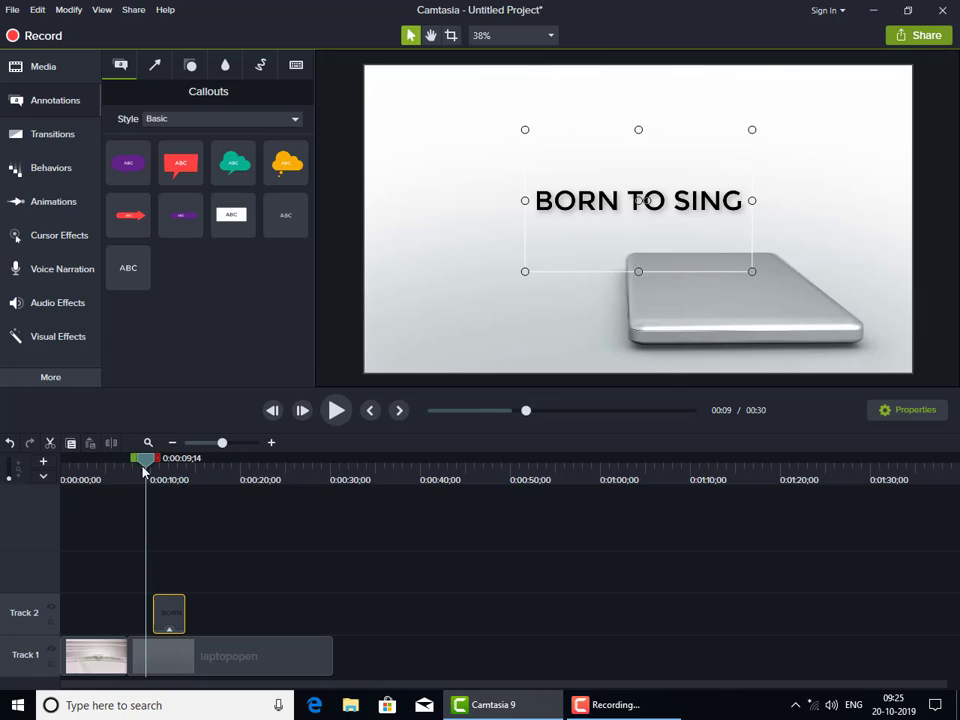
key(space)
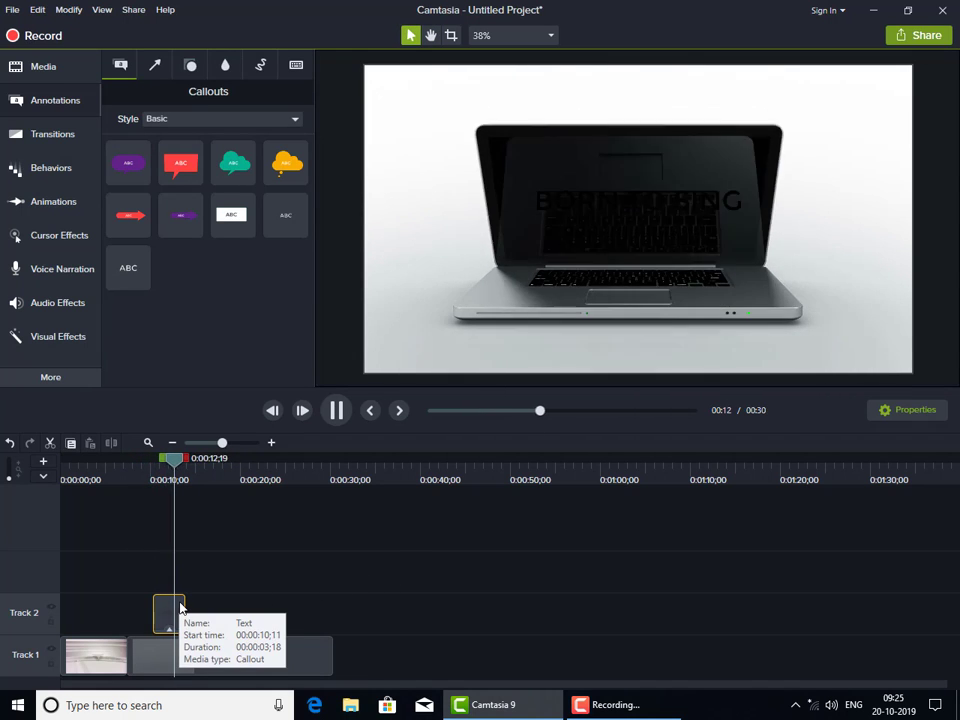
drag(188, 611, 177, 610)
- Play the callout section from about 0:00:11 to check its timing against the laptop's closing
drag(180, 467, 160, 467)
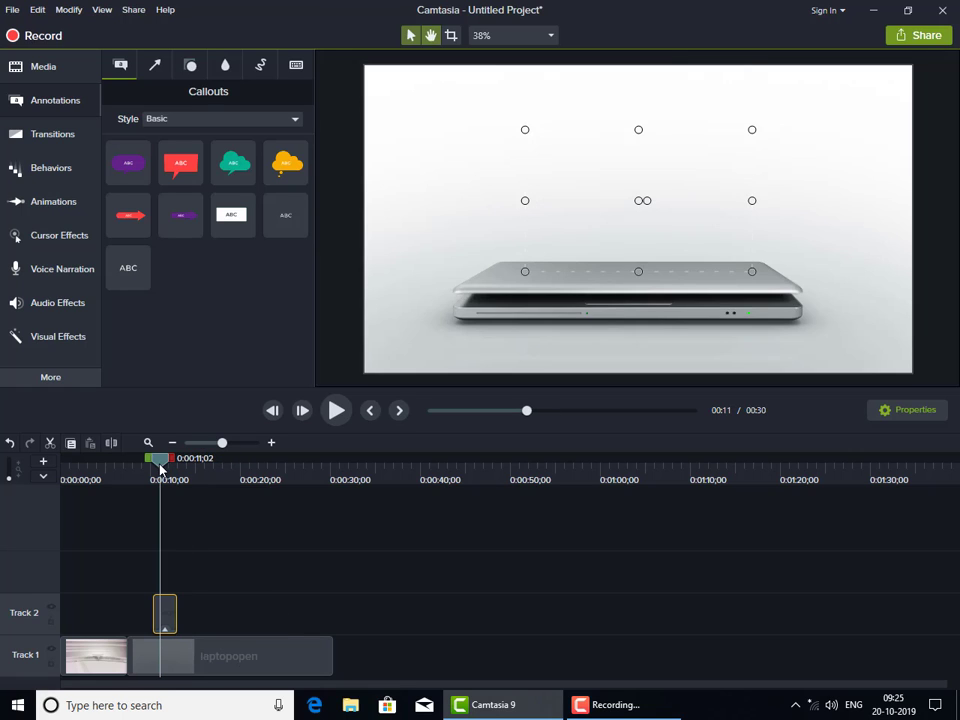
key(space)
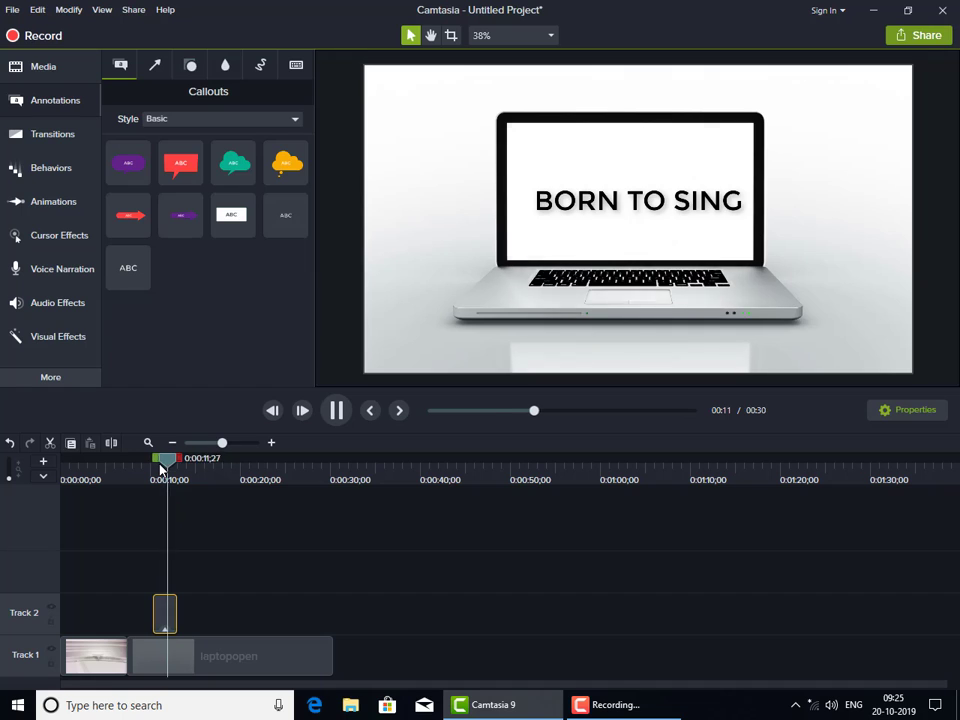
key(space)
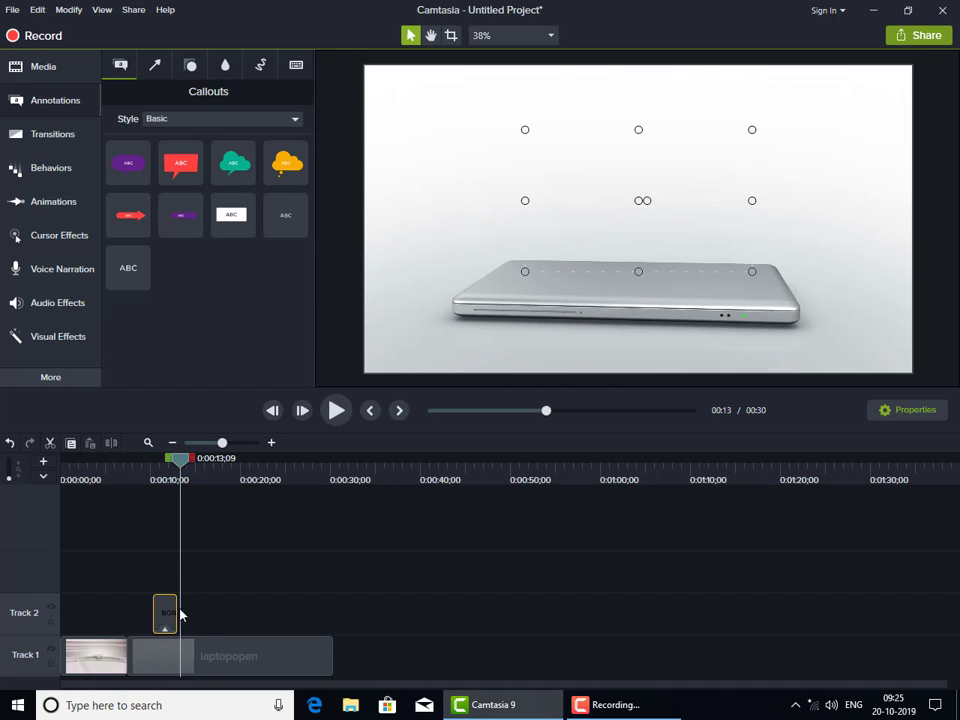
- Replay the video from about 0:00:11 to 0:00:15 to check where the callout ends and the laptop leaves the frame
click(163, 466)
key(space)
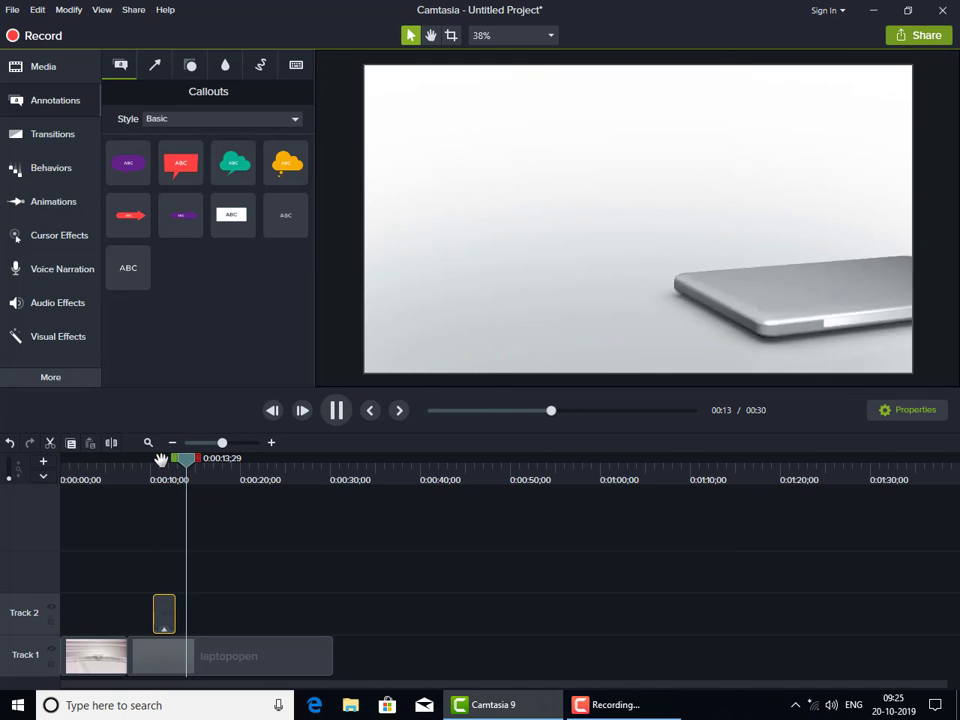
key(space)
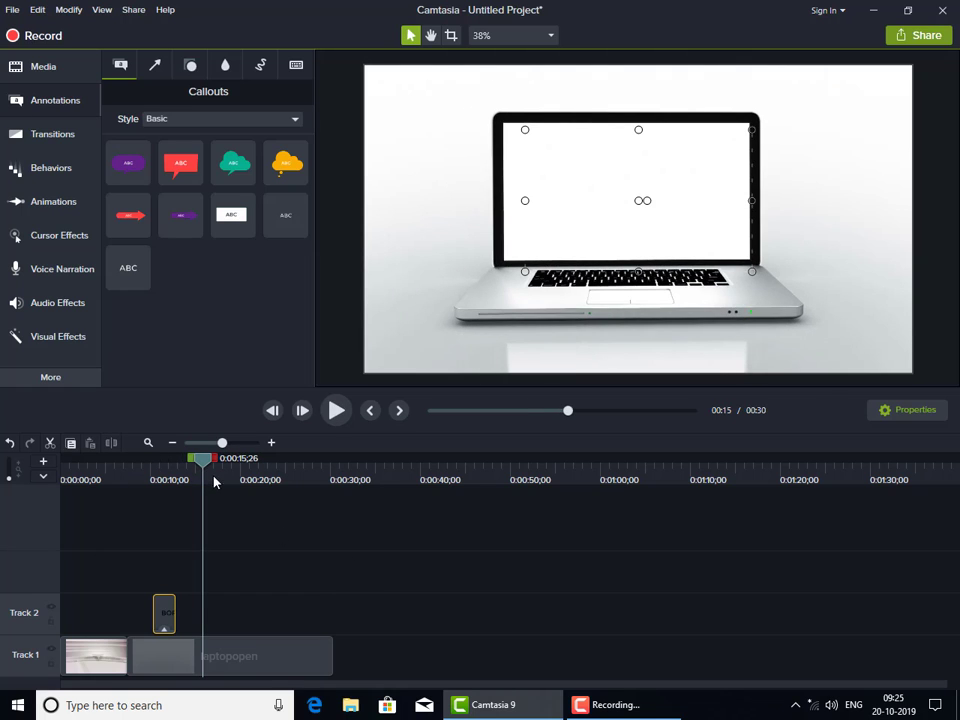
- Trim the end of the laptopopen clip to 0:00:14;16 and play the whole video from the start
drag(202, 460, 190, 459)
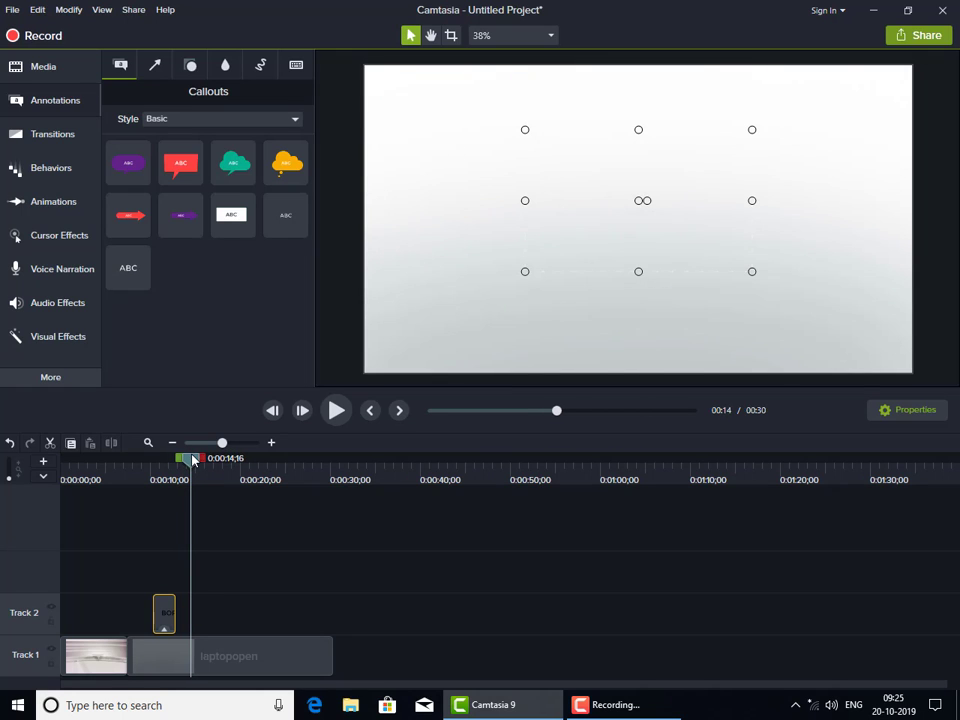
click(328, 650)
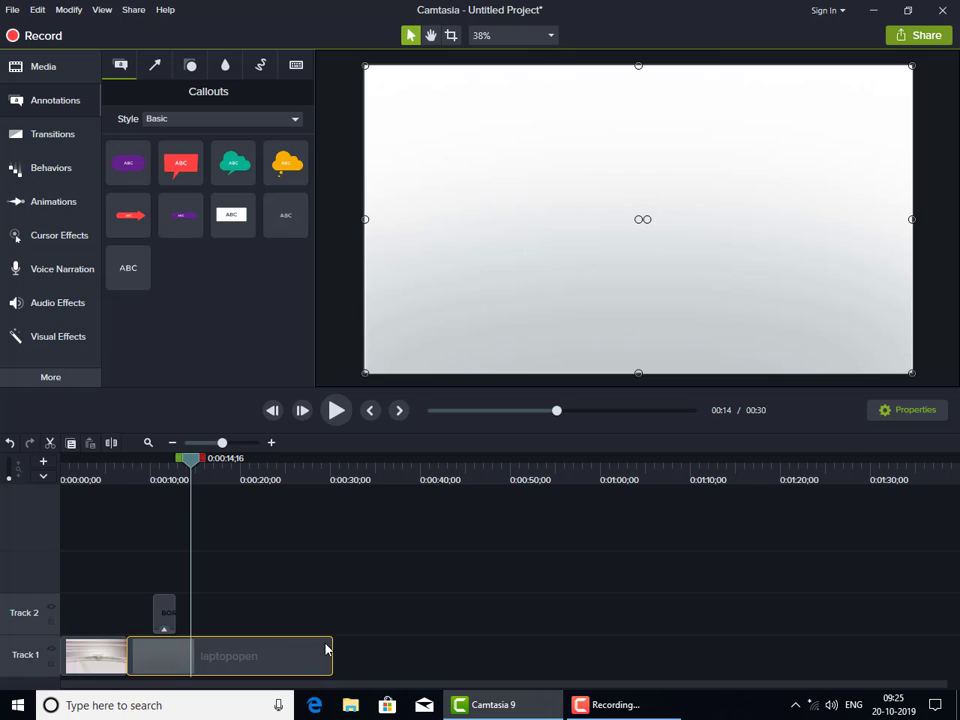
drag(333, 652, 190, 652)
drag(197, 460, 0, 497)
key(space)
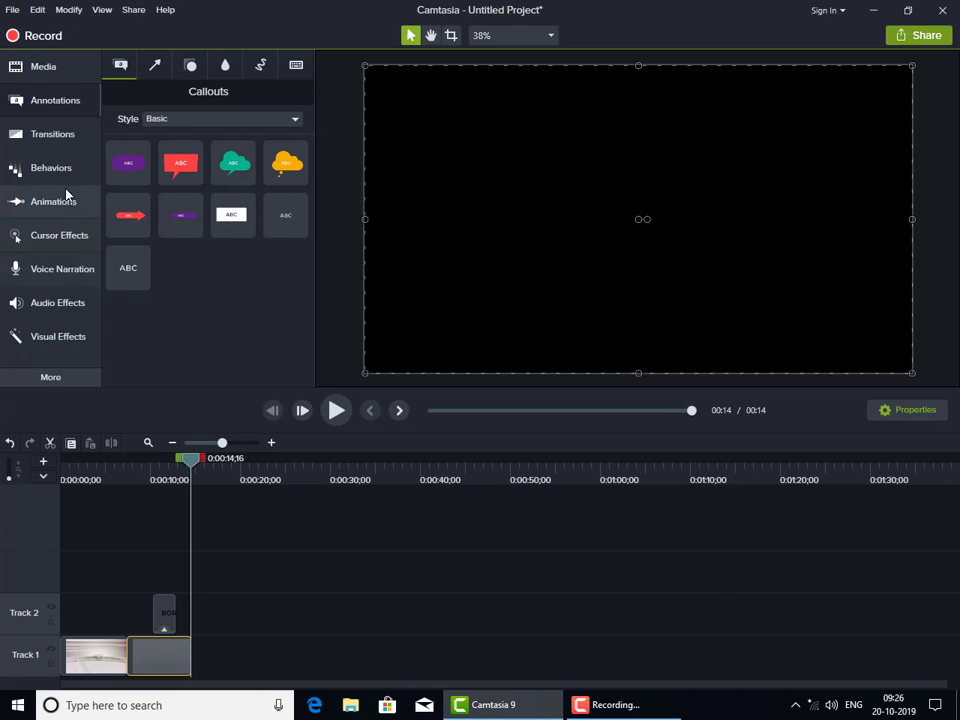
- Add the gearsofsteel music track from the library to the timeline and place it at the start of Track 3
click(46, 77)
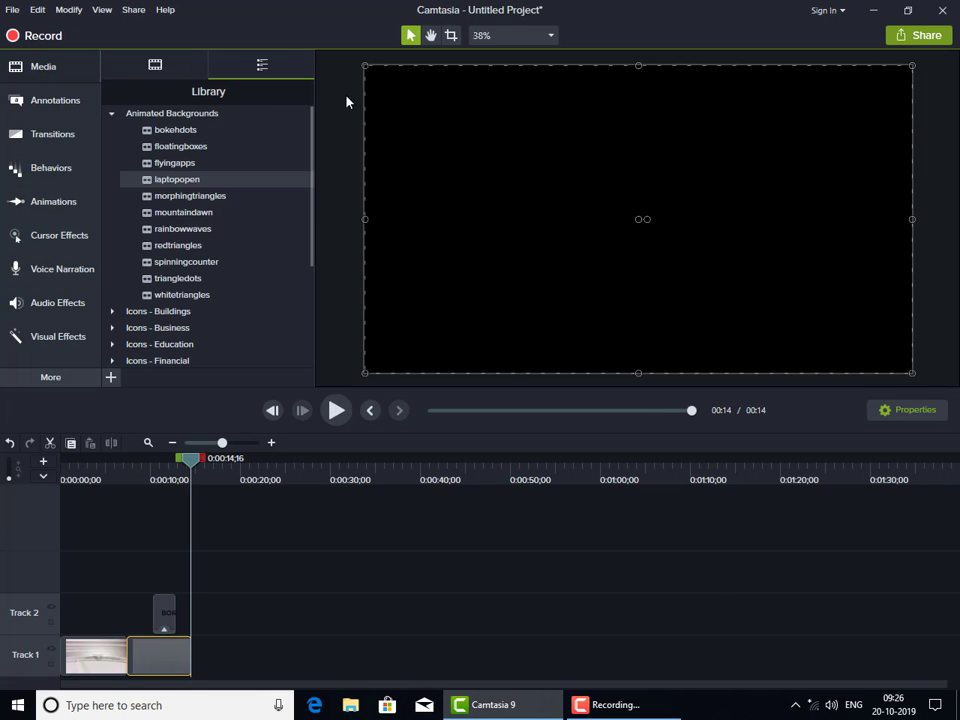
scroll(216, 336, down, 5)
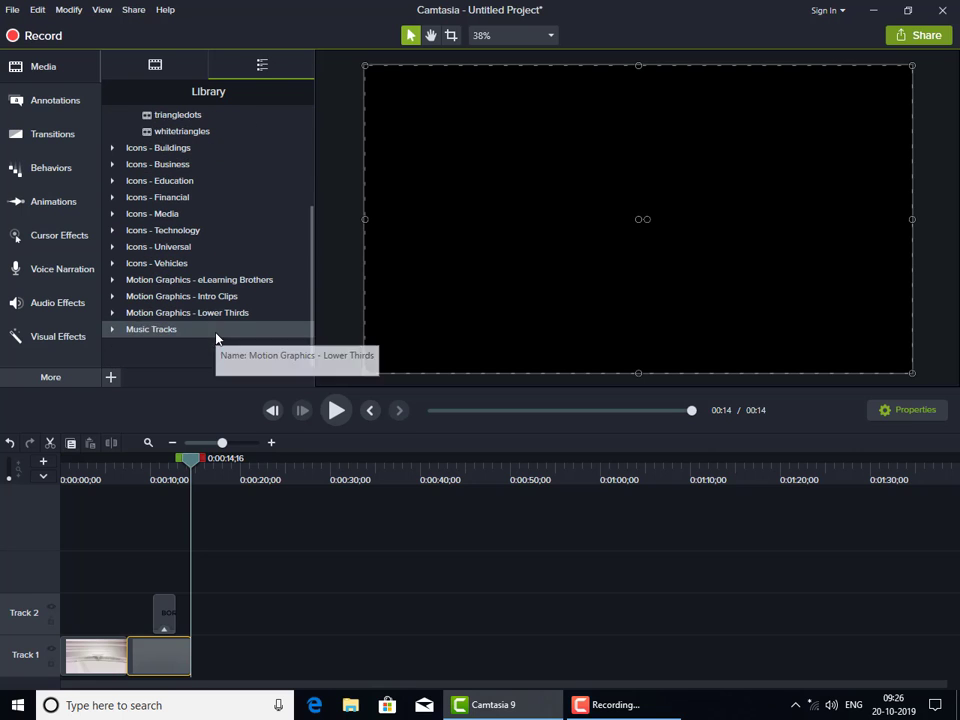
click(114, 331)
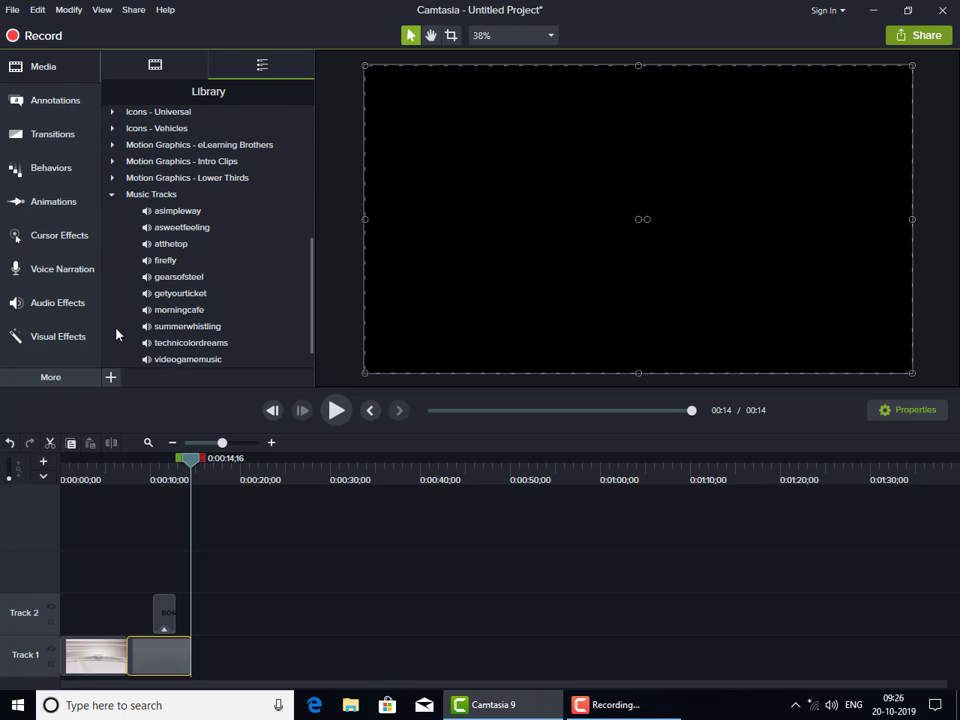
click(165, 277)
right_click(140, 278)
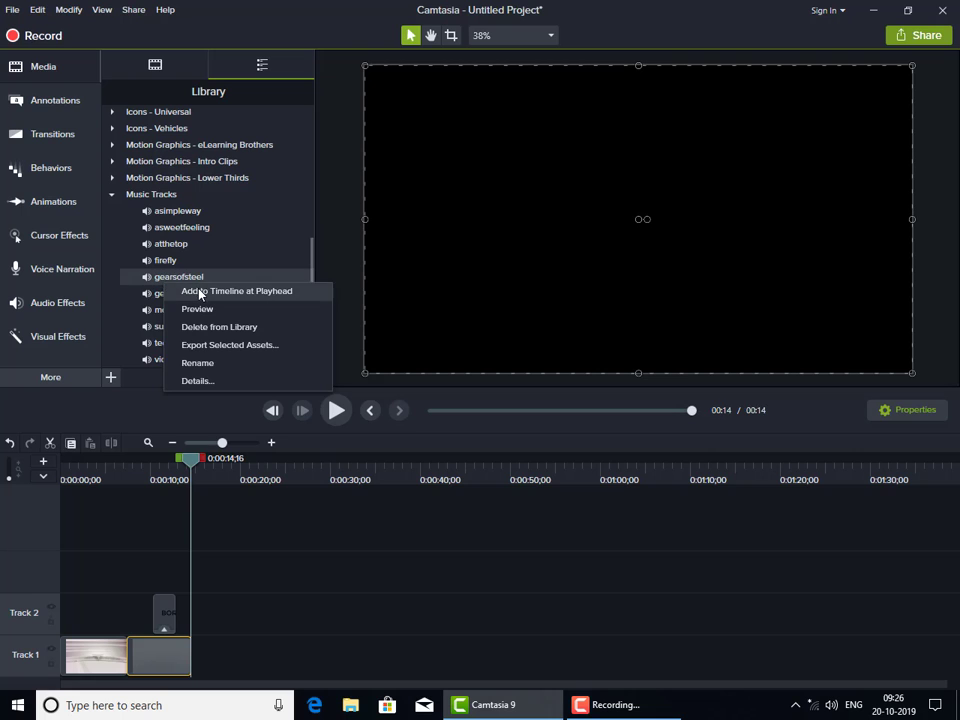
click(199, 289)
drag(321, 643, 100, 568)
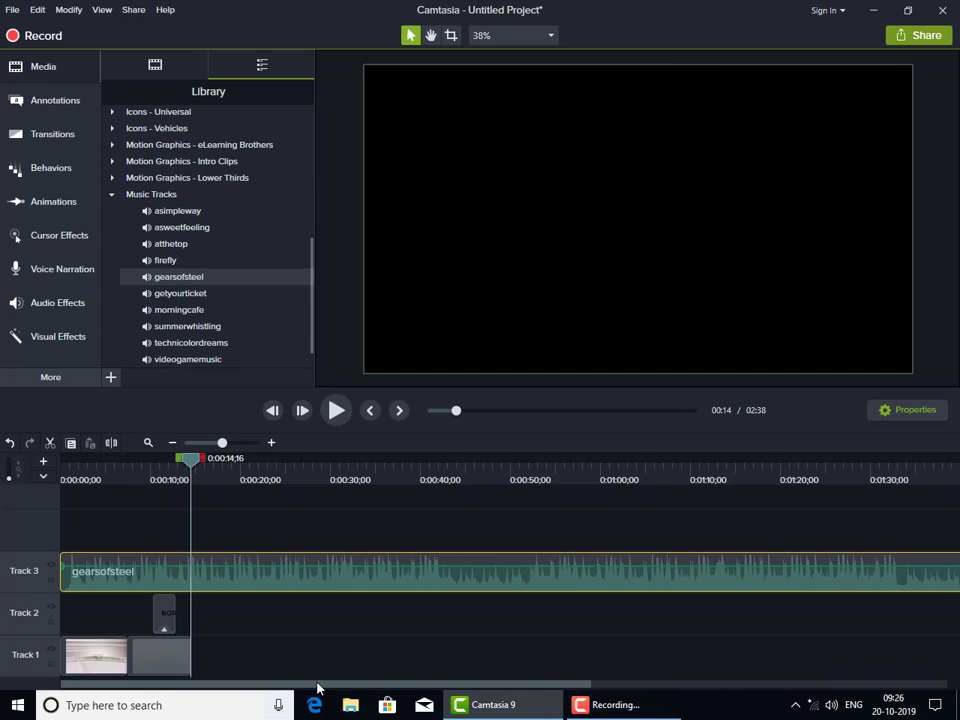
- Trim the end of the gearsofsteel music to 0:00:14;16, matching the end of the laptopopen clip
drag(405, 688, 817, 690)
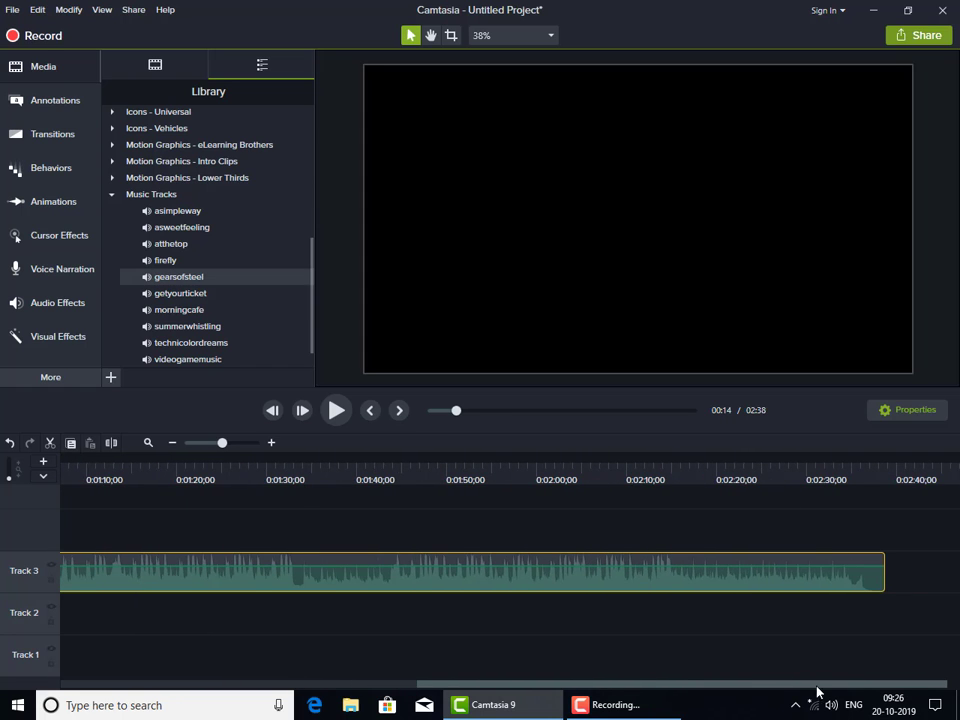
drag(890, 575, 3, 553)
drag(26, 562, 27, 564)
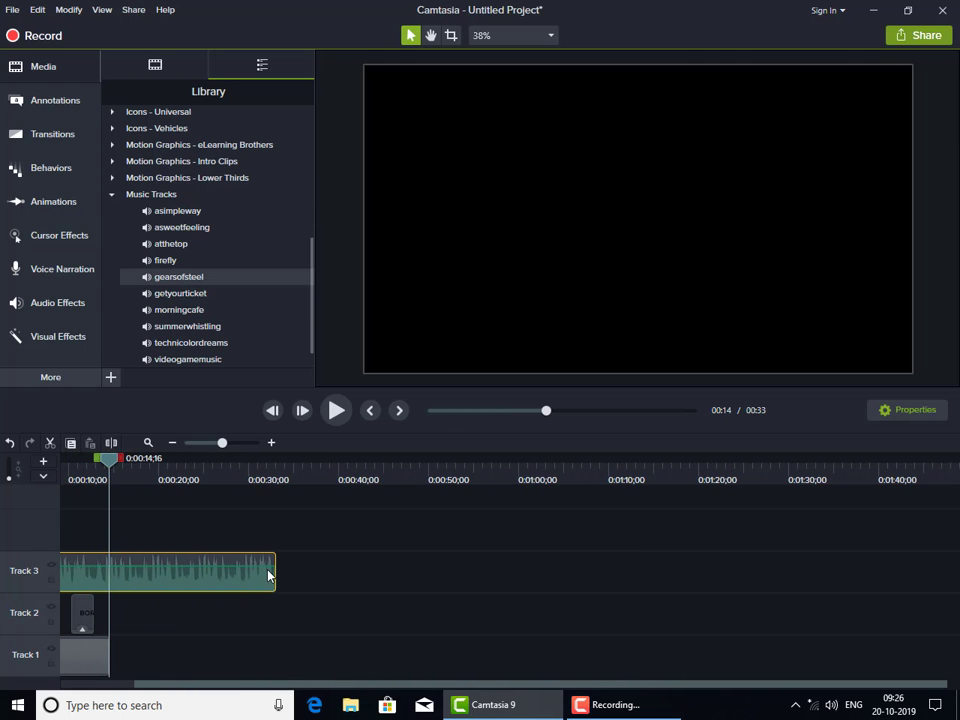
drag(272, 575, 113, 581)
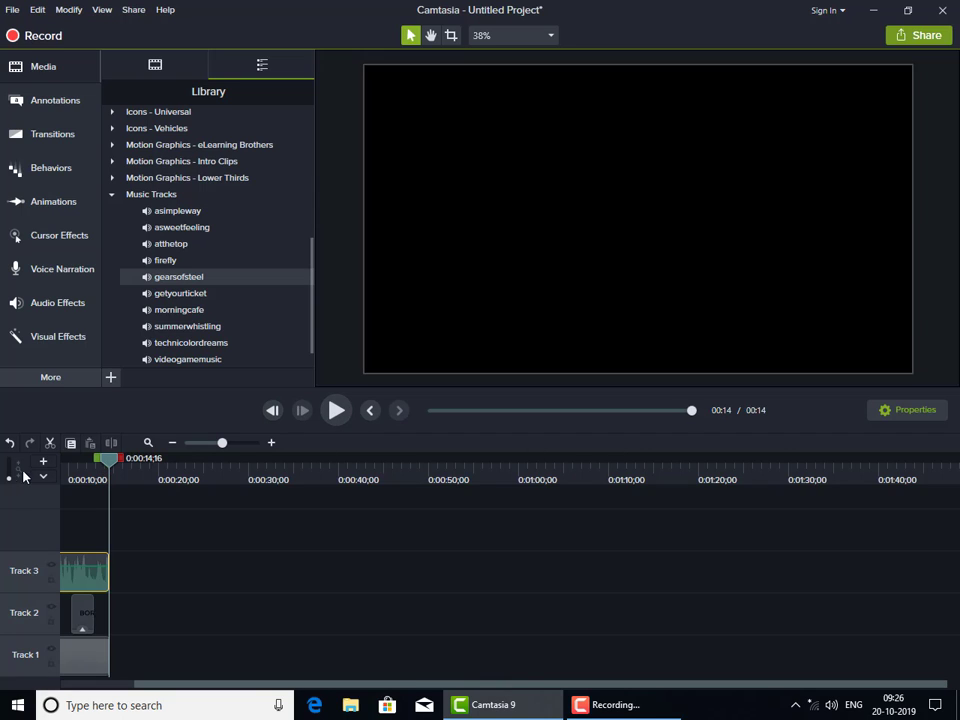
- Play the video from the beginning to about 0:00:06 to check it with the music
click(371, 410)
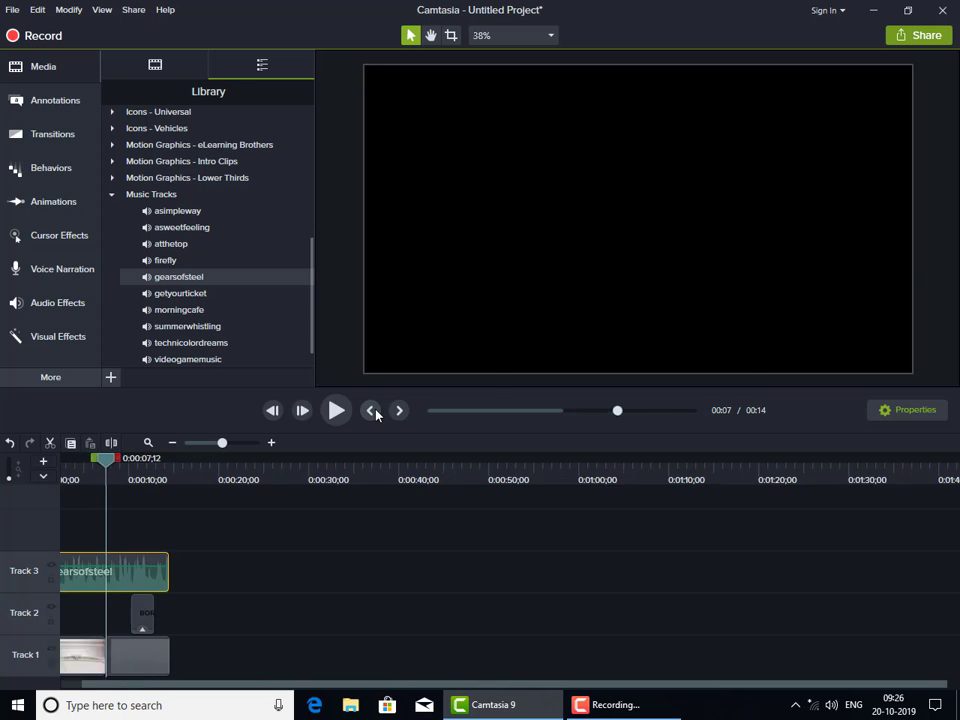
key(space)
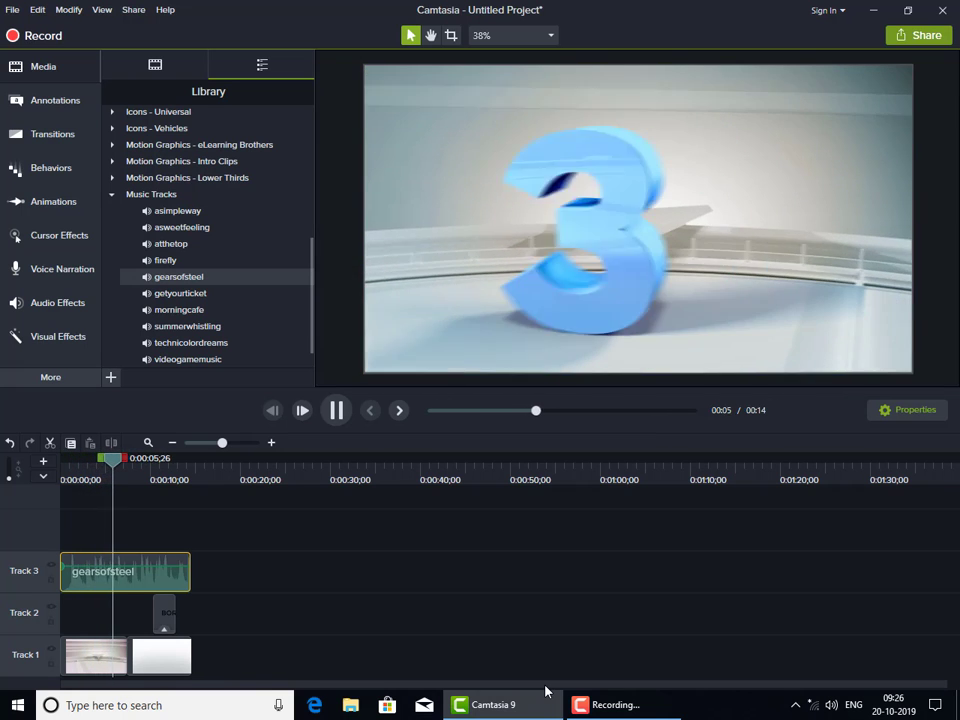
key(space)
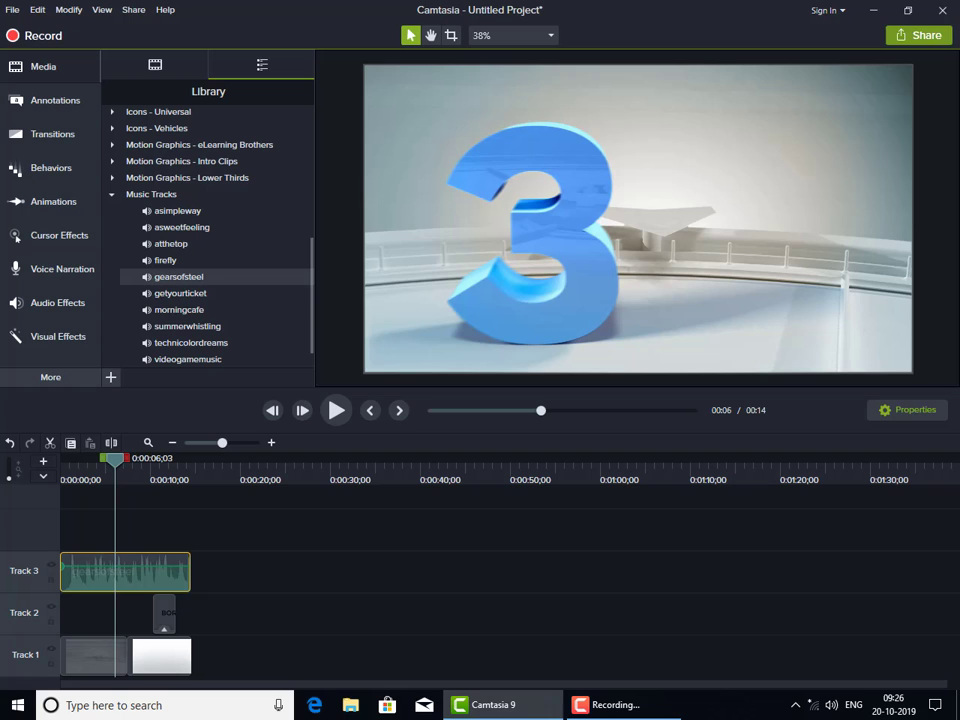
- Start producing the video with the MP4 only (up to 1080p) preset, and cancel the Production Wizard
click(932, 36)
click(911, 63)
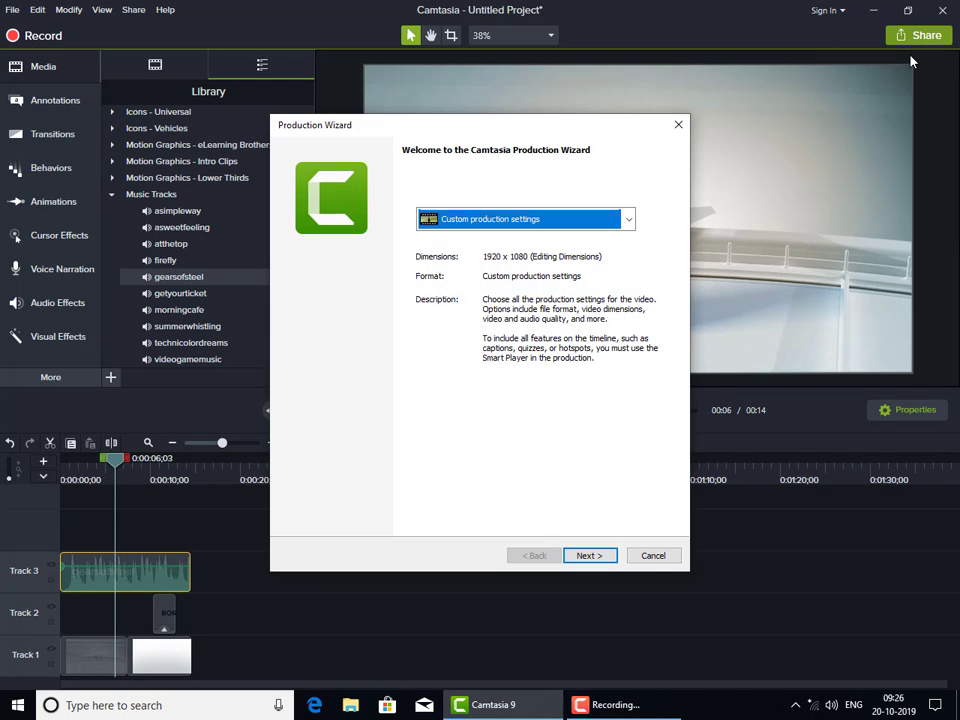
click(630, 220)
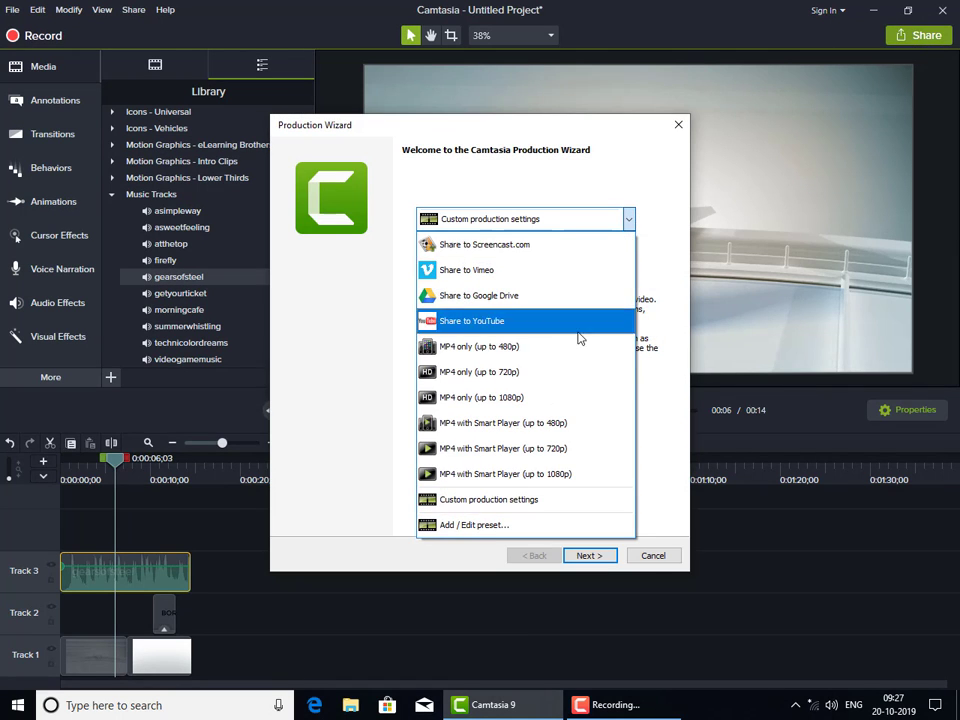
click(550, 398)
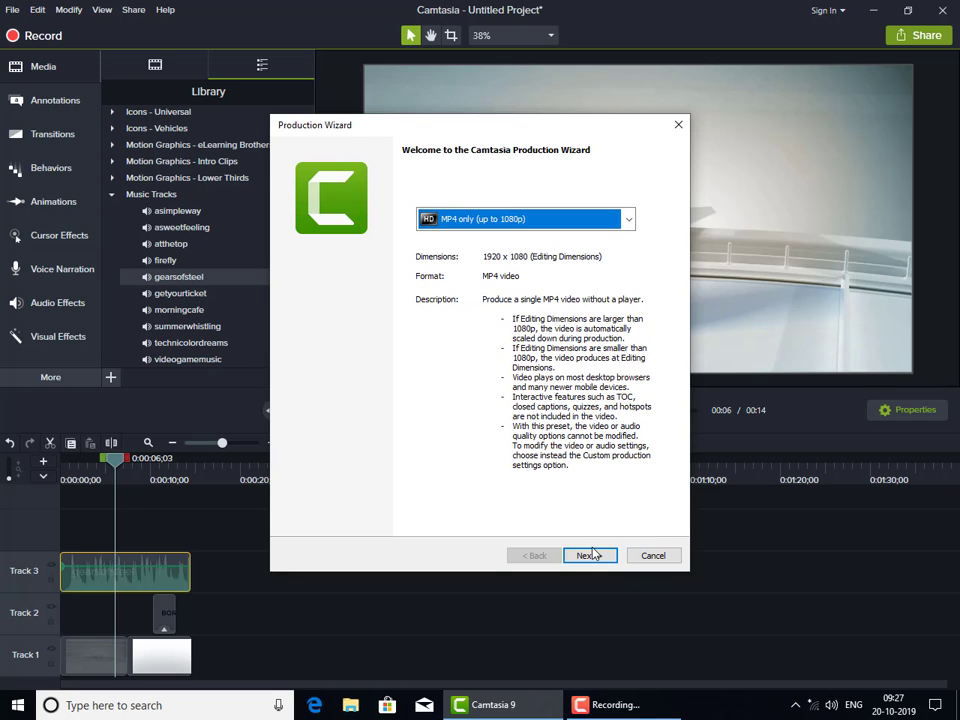
click(656, 555)
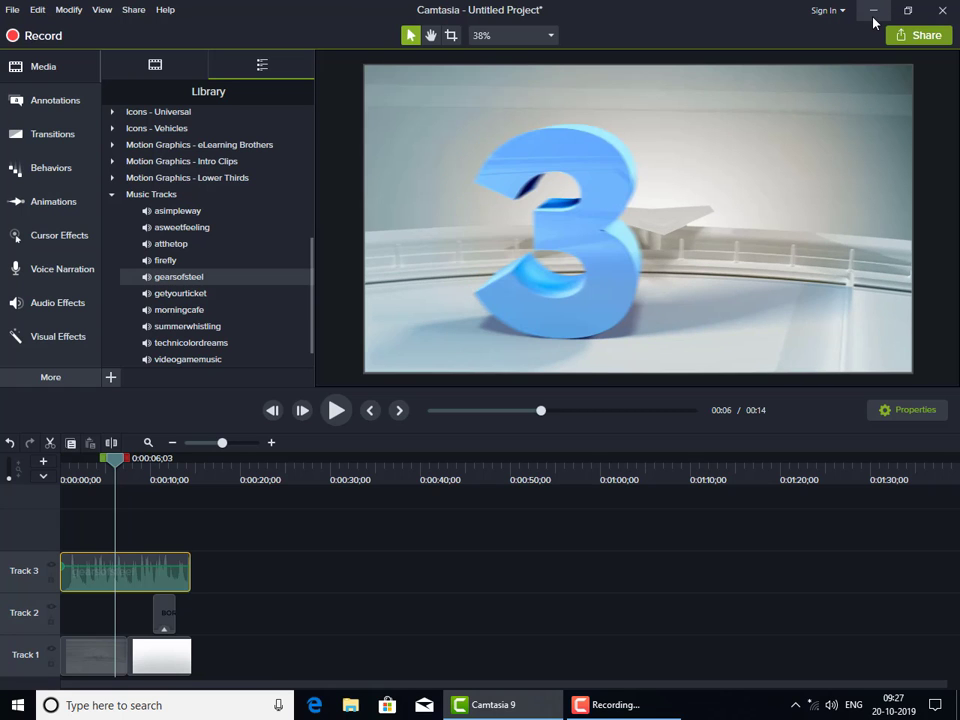
- Close Camtasia without saving the project and refresh the desktop
click(942, 10)
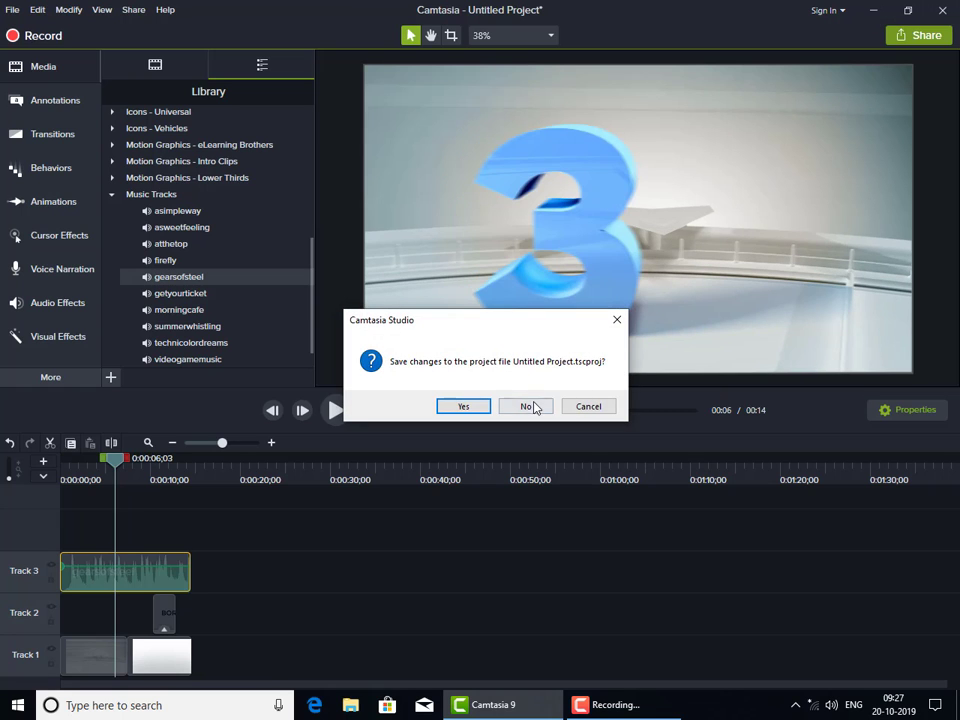
click(535, 406)
right_click(534, 405)
click(580, 446)
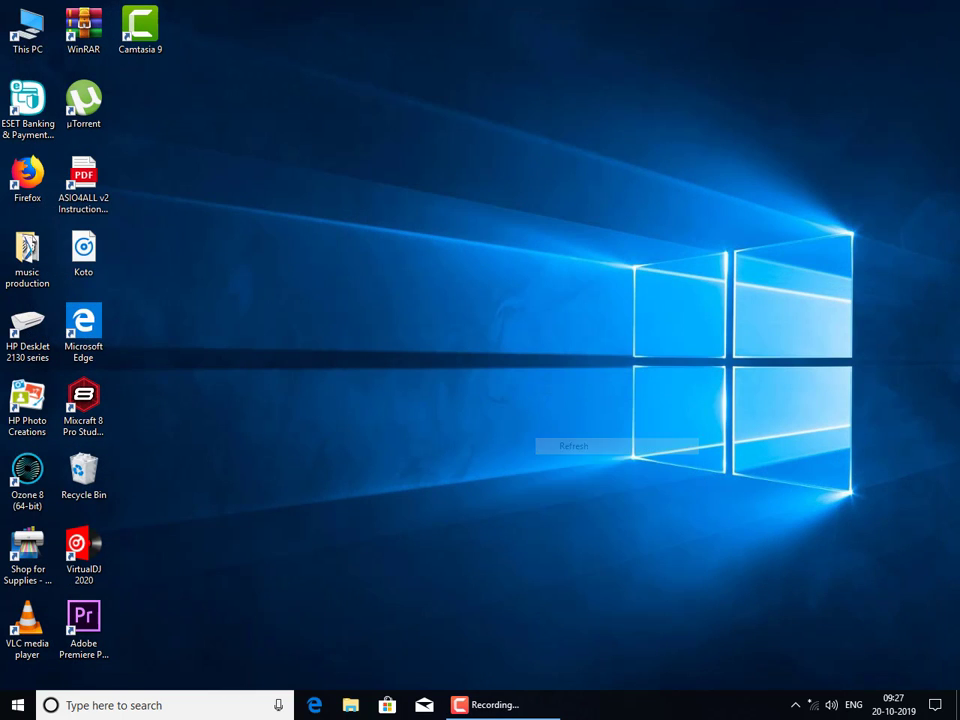